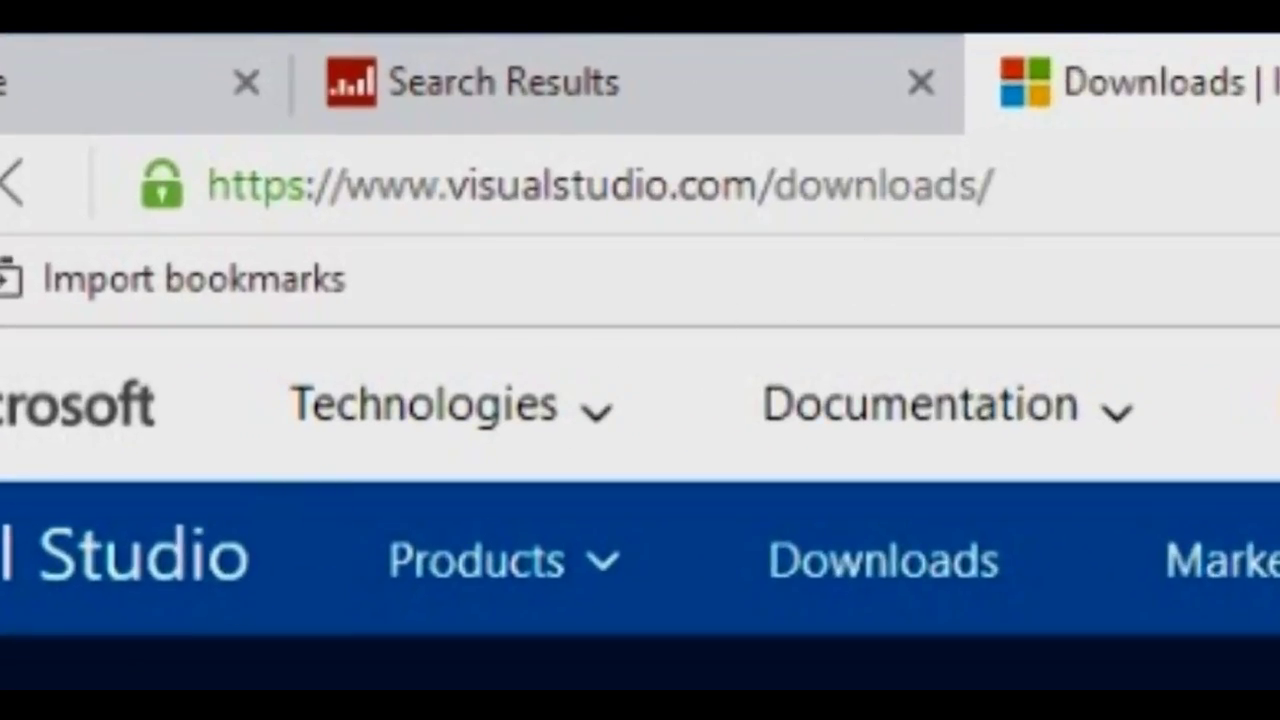
Scroll visualstudio.com/downloads down to the Team Foundation Server Office Integration 2017 entry.
drag(995, 185, 210, 185)
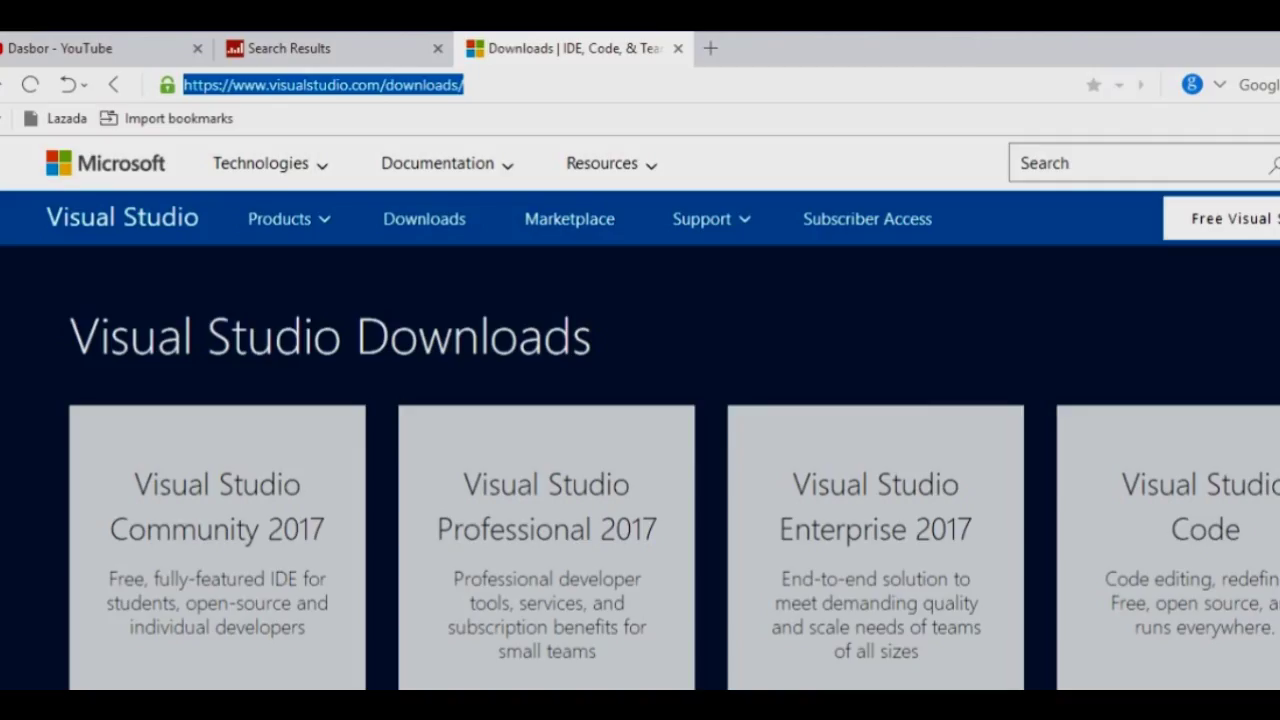
click(464, 80)
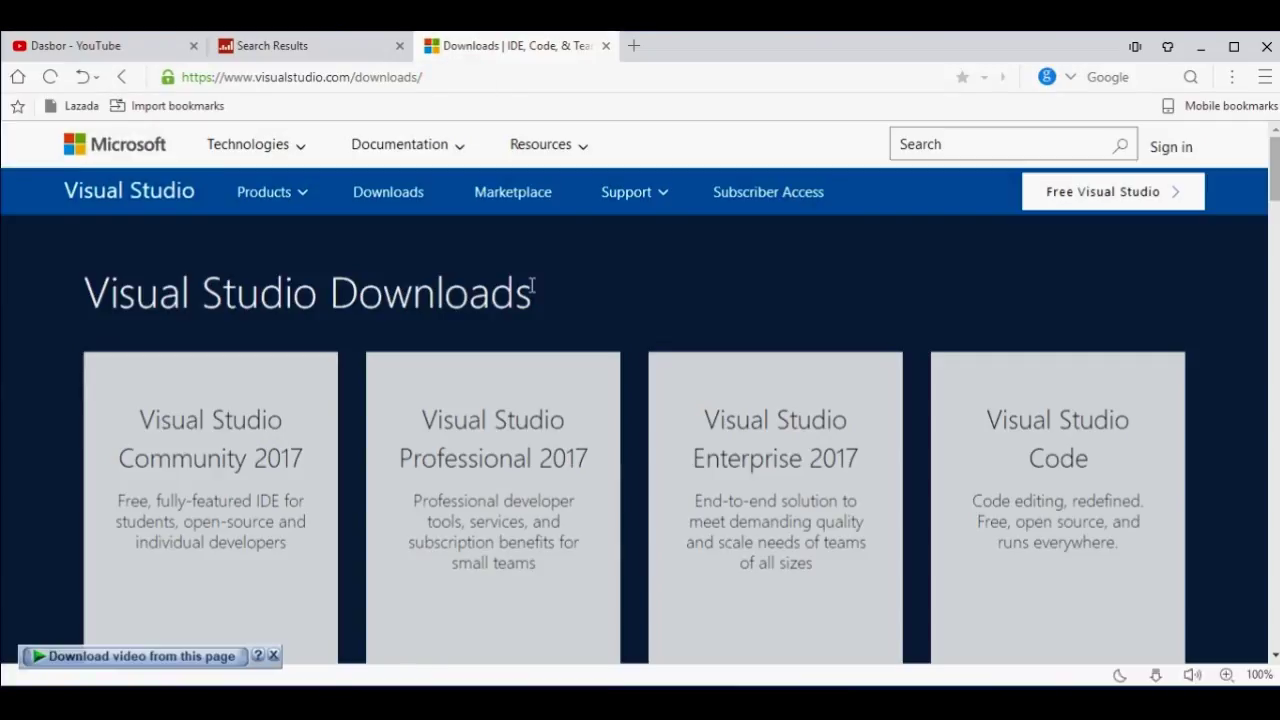
scroll(530, 290, down, 5)
scroll(530, 290, down, 4)
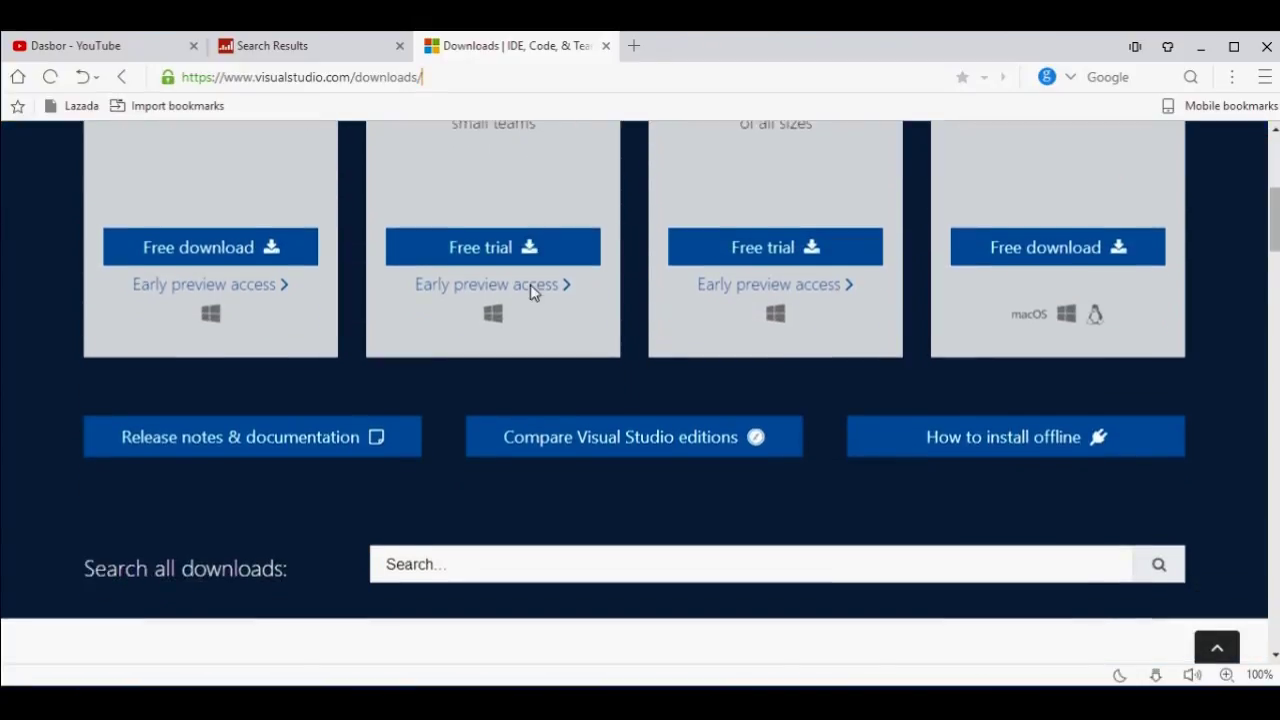
scroll(530, 290, down, 5)
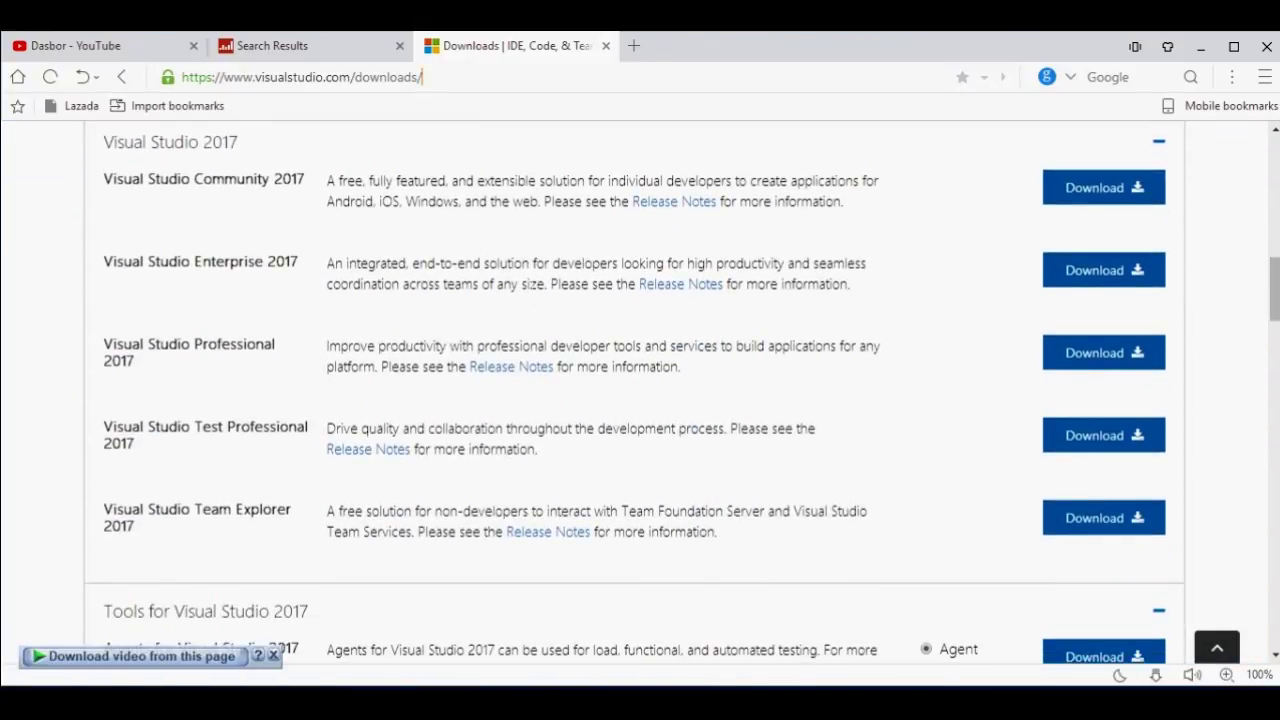
scroll(530, 290, down, 3)
scroll(530, 290, down, 2)
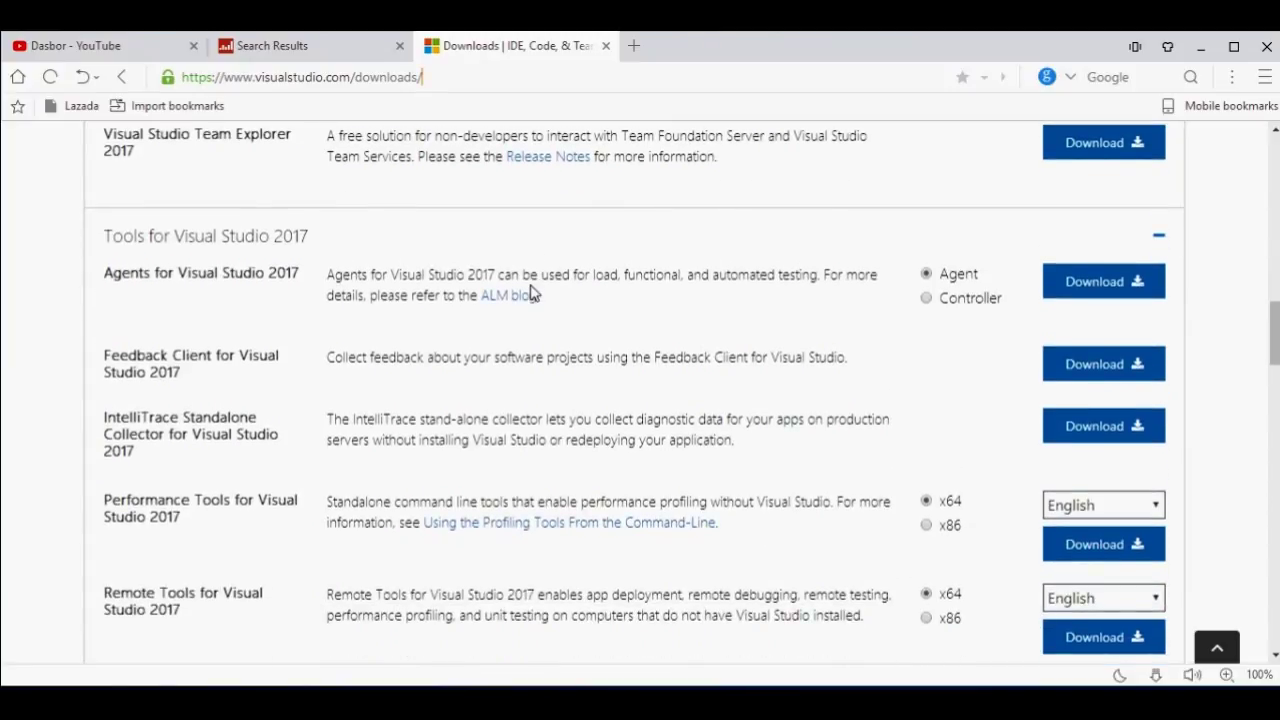
scroll(530, 290, down, 3)
scroll(530, 290, down, 1)
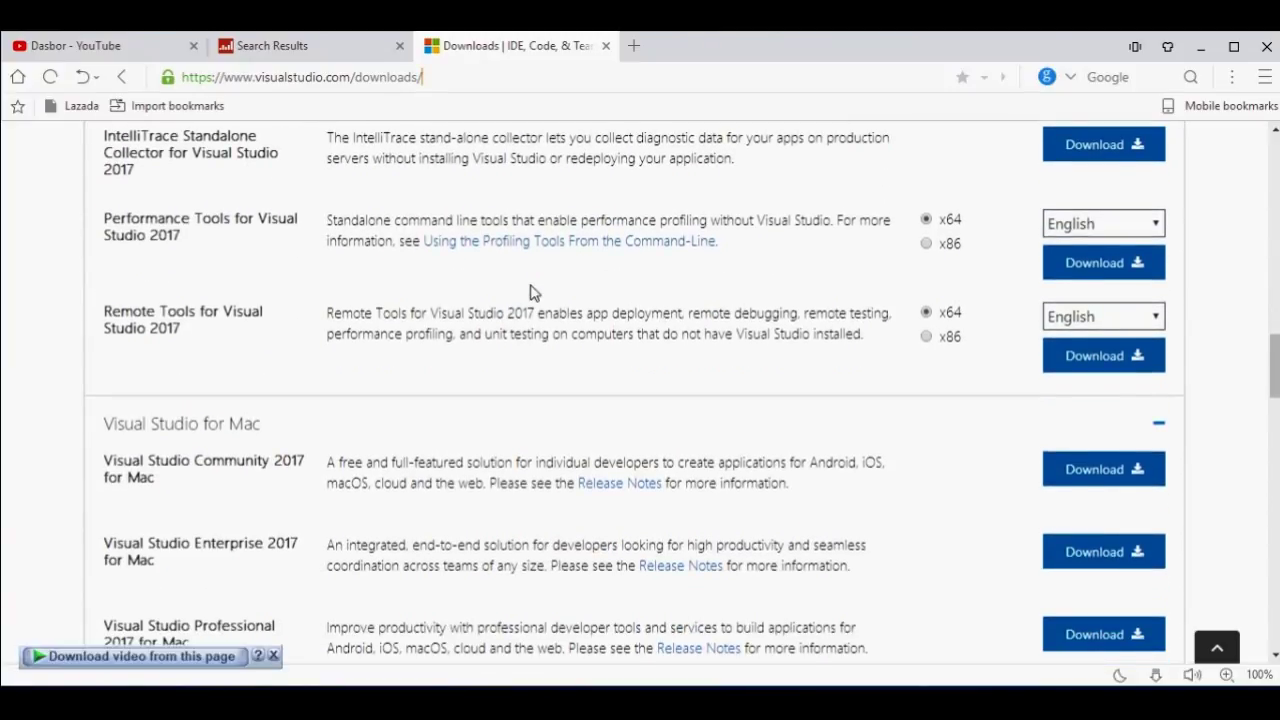
scroll(530, 290, down, 1)
scroll(530, 290, down, 1)
scroll(530, 290, down, 2)
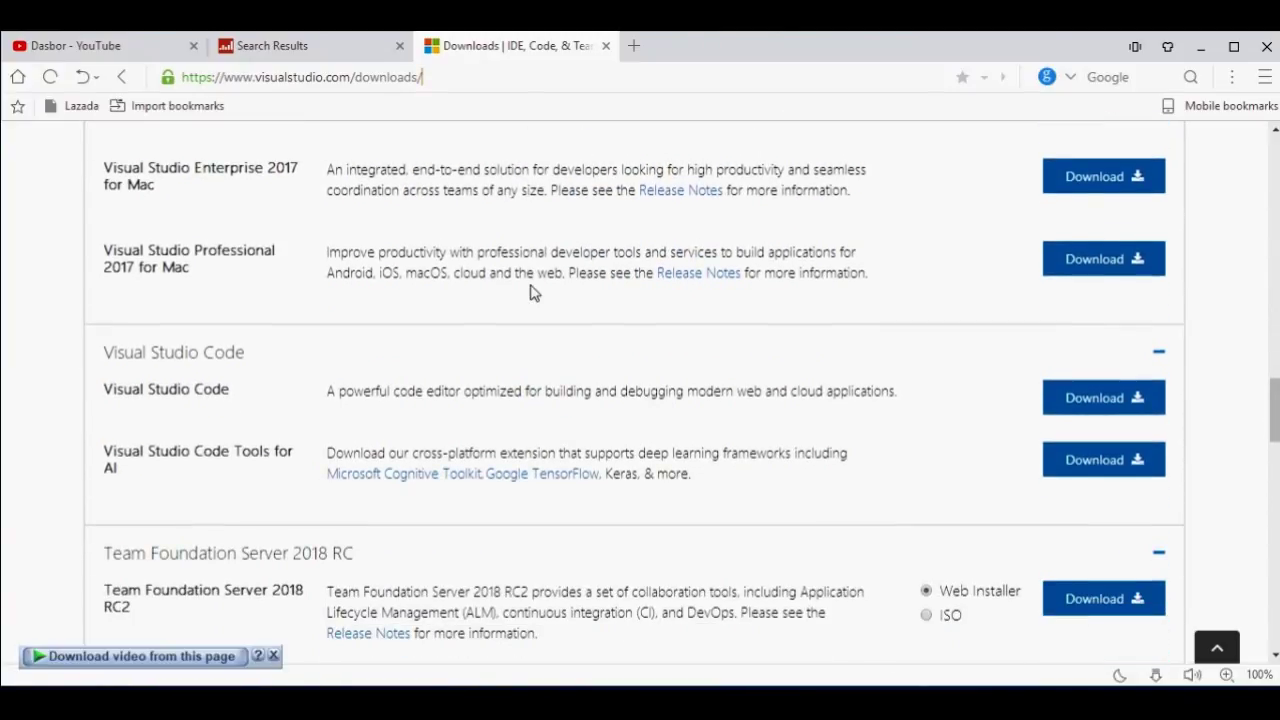
scroll(532, 291, down, 1)
scroll(532, 291, down, 1)
scroll(532, 291, down, 1)
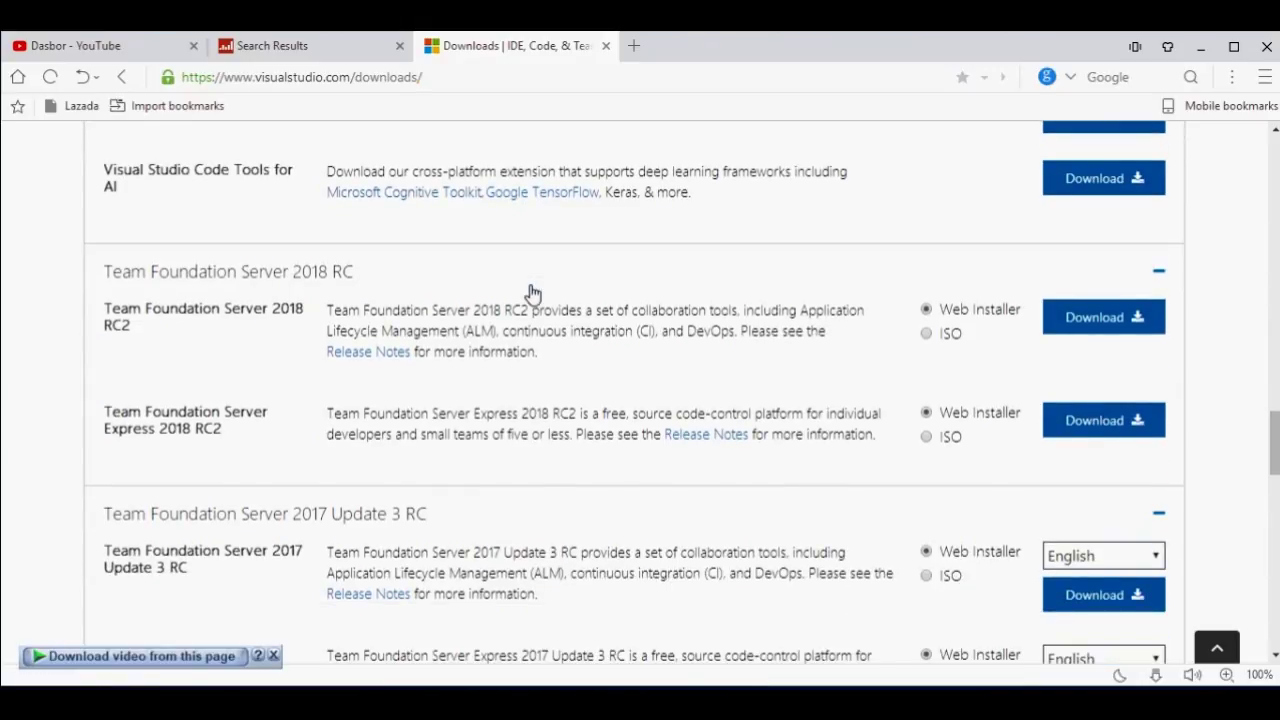
scroll(532, 291, down, 1)
scroll(532, 291, down, 2)
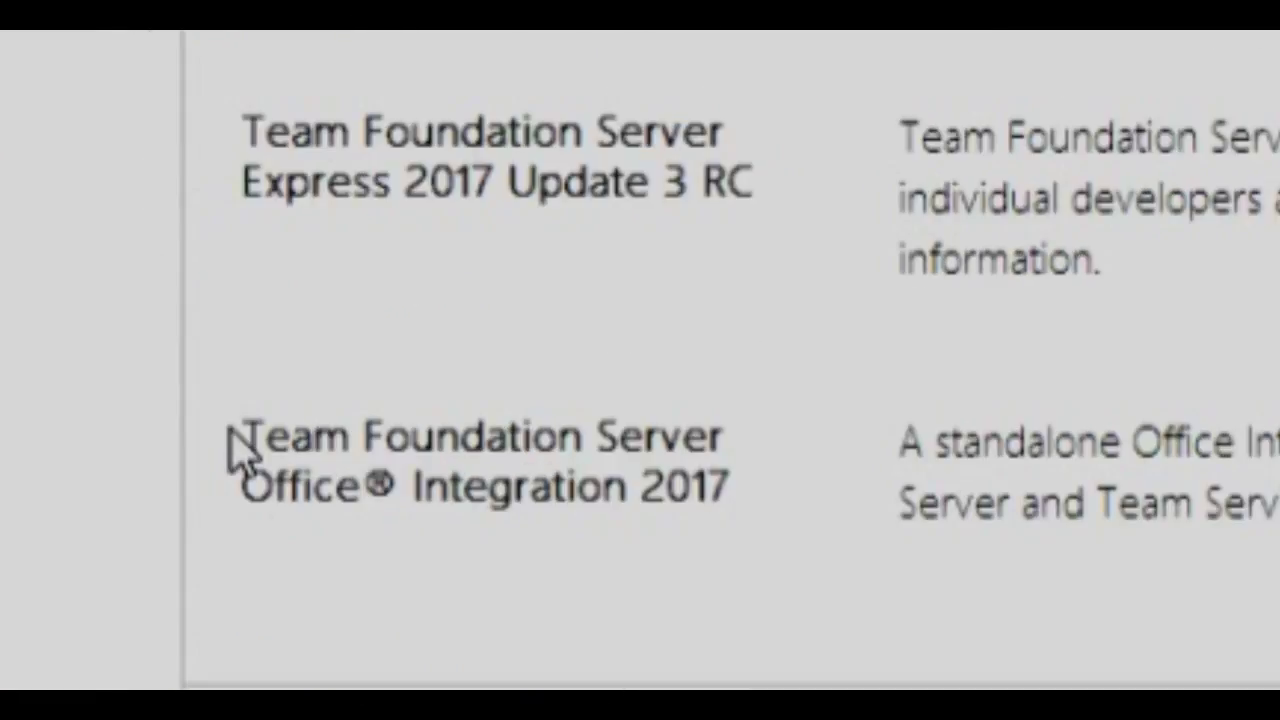
Highlight the Office Integration 2017 product title and its description text.
drag(244, 435, 733, 490)
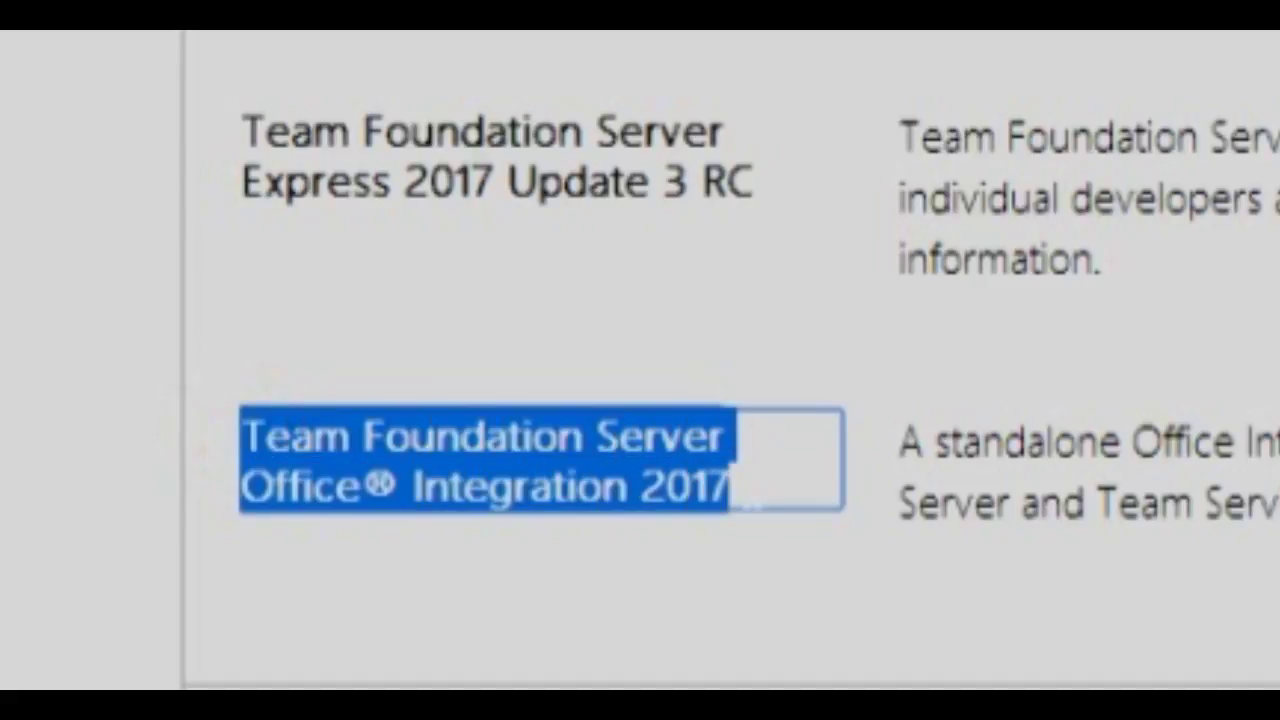
click(1006, 517)
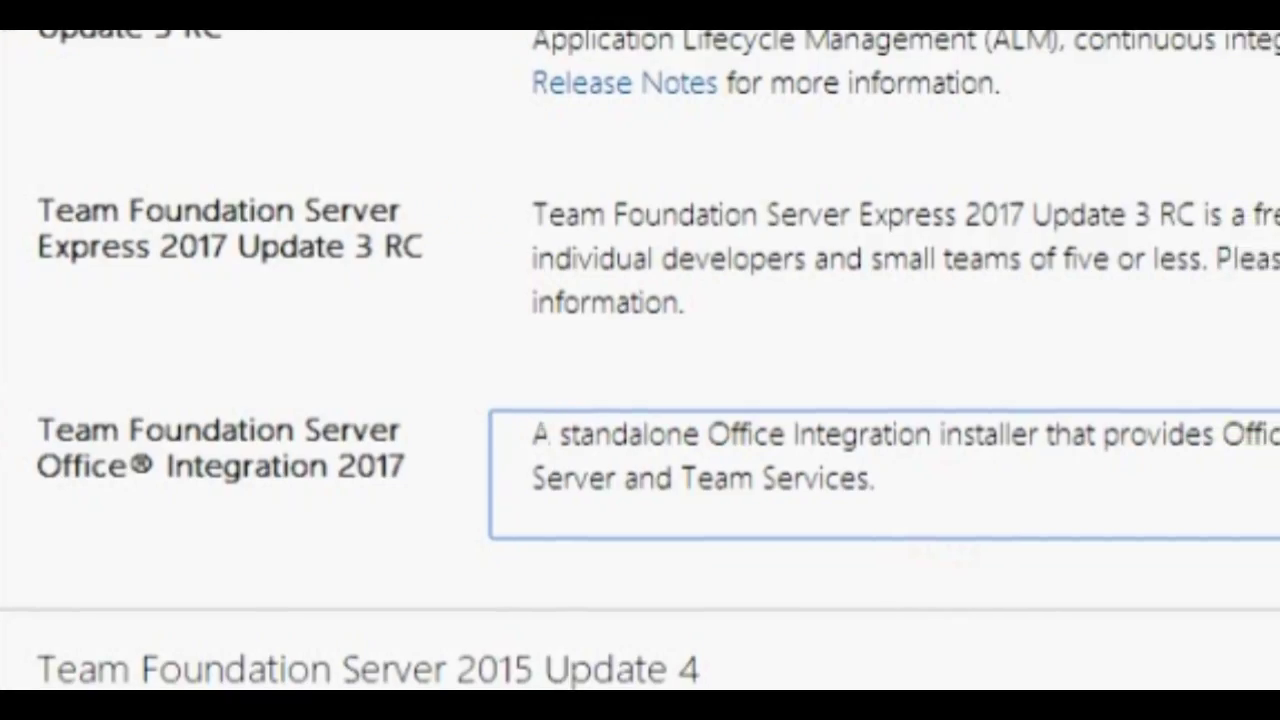
mouse_move(500, 434)
mouse_down()
mouse_move(1275, 434)
mouse_move(575, 478)
mouse_up()
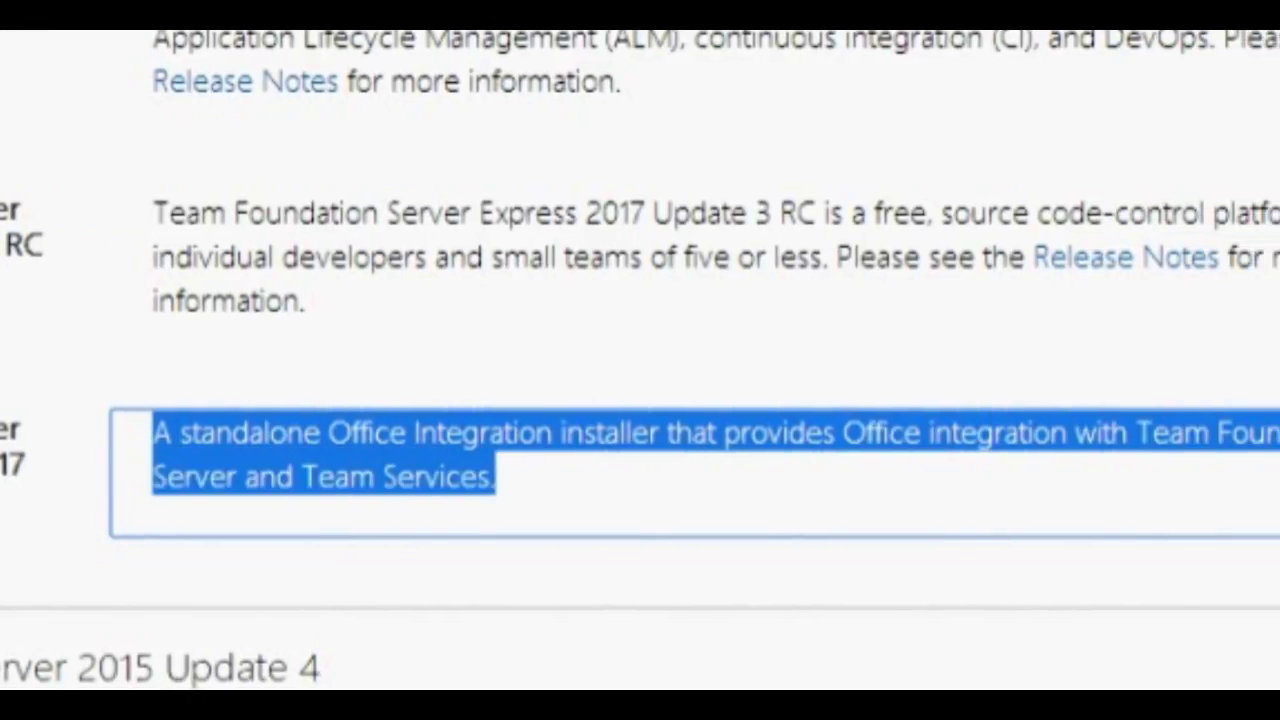
click(1156, 430)
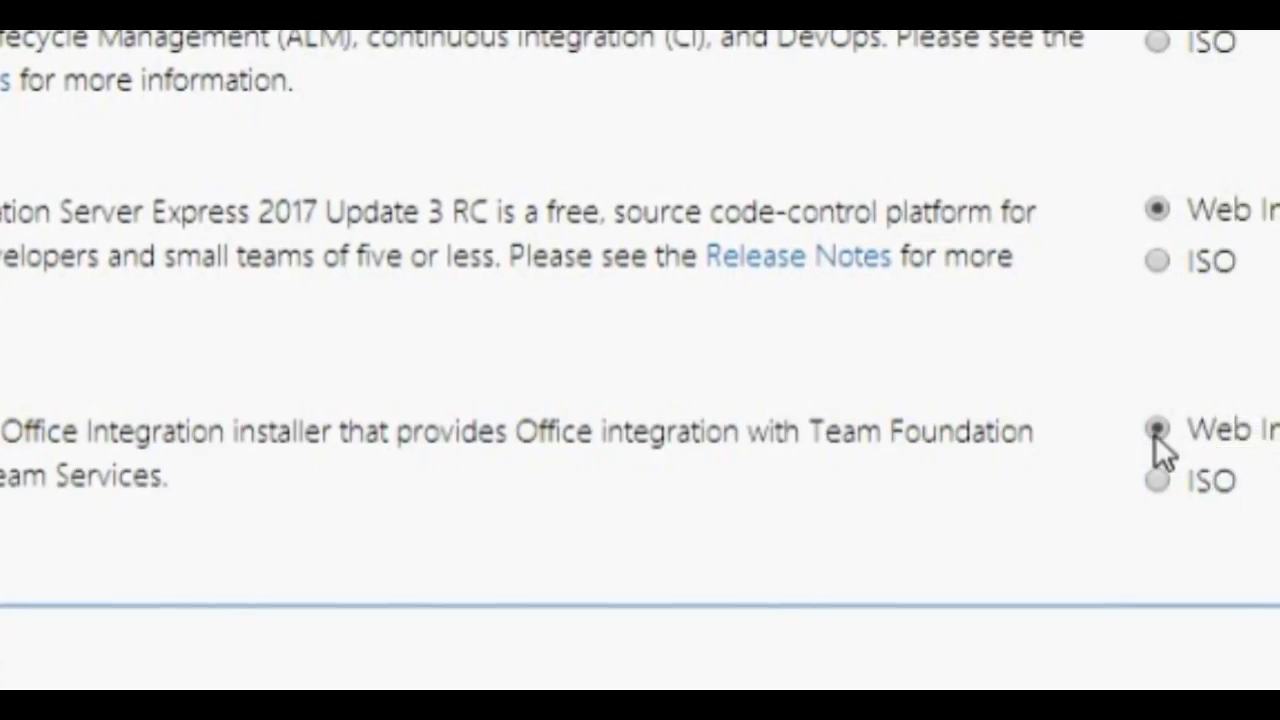
Choose the ISO edition with English language and download tfs2017_officeint_enu.iso.
click(975, 481)
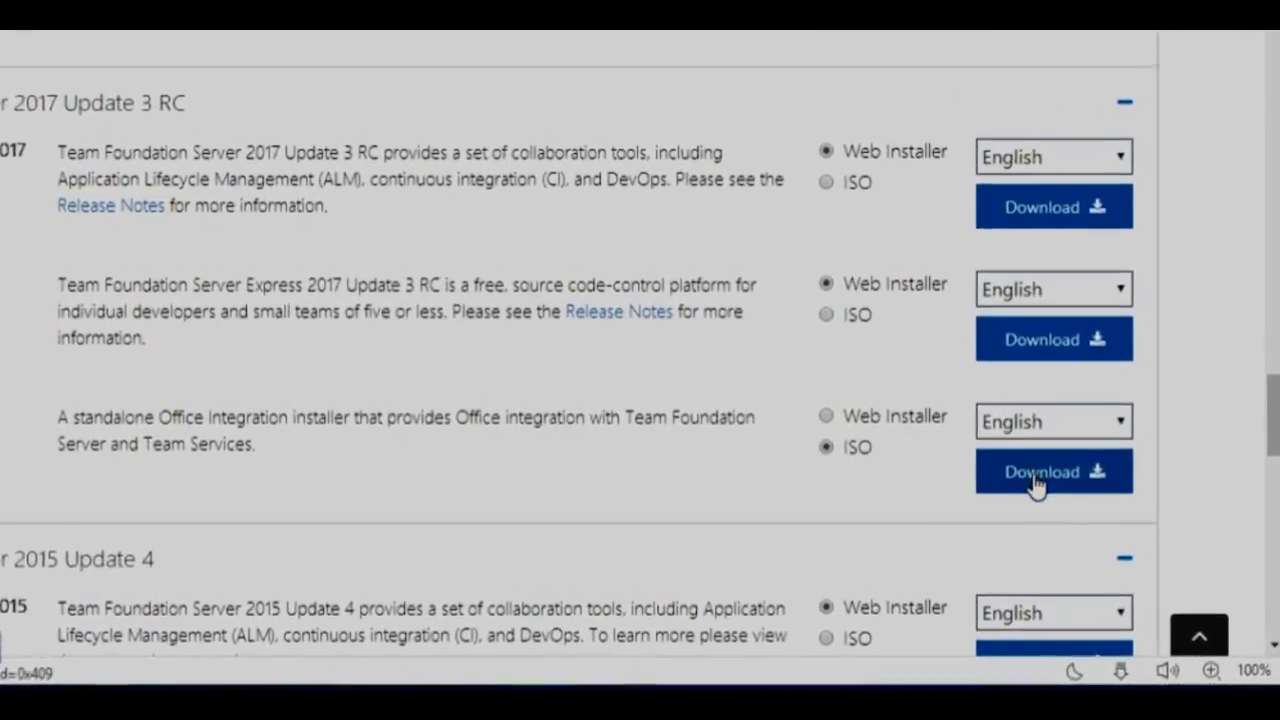
click(1060, 427)
click(1060, 462)
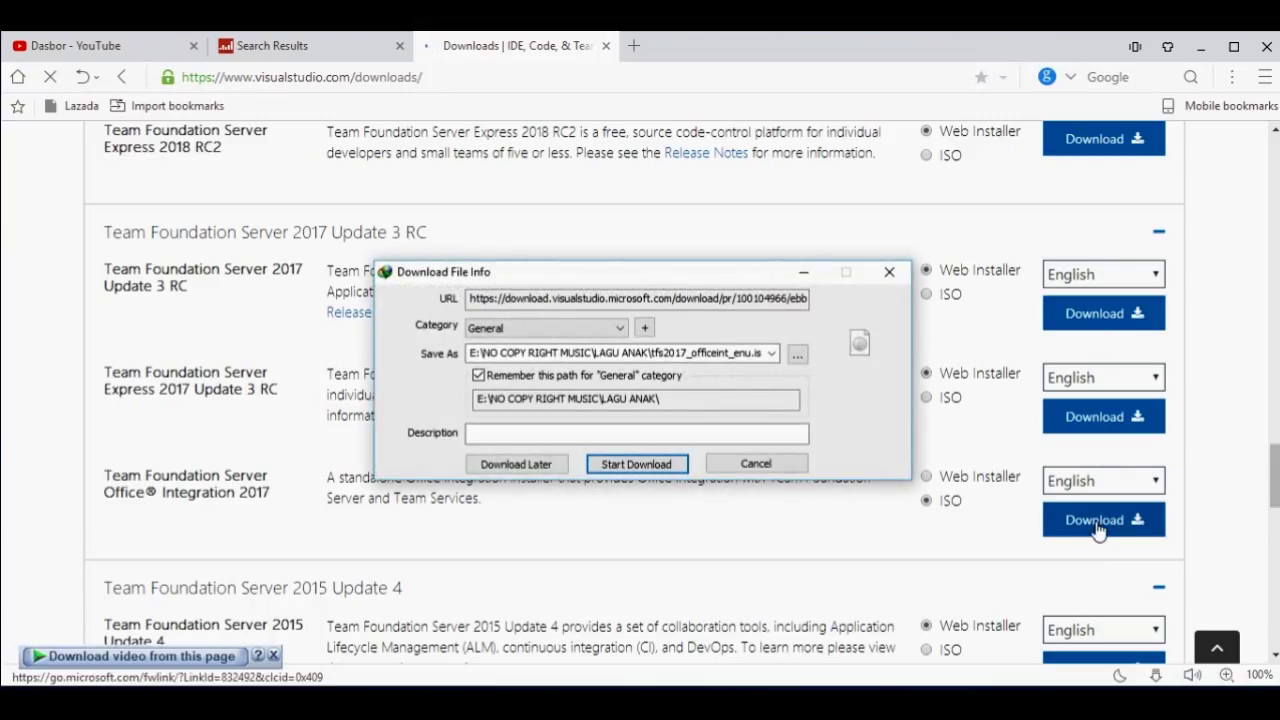
Download tfs2017_officeint_enu.iso (110.03 MB) with IDM into E:\LAGU ANAK until complete.
click(633, 467)
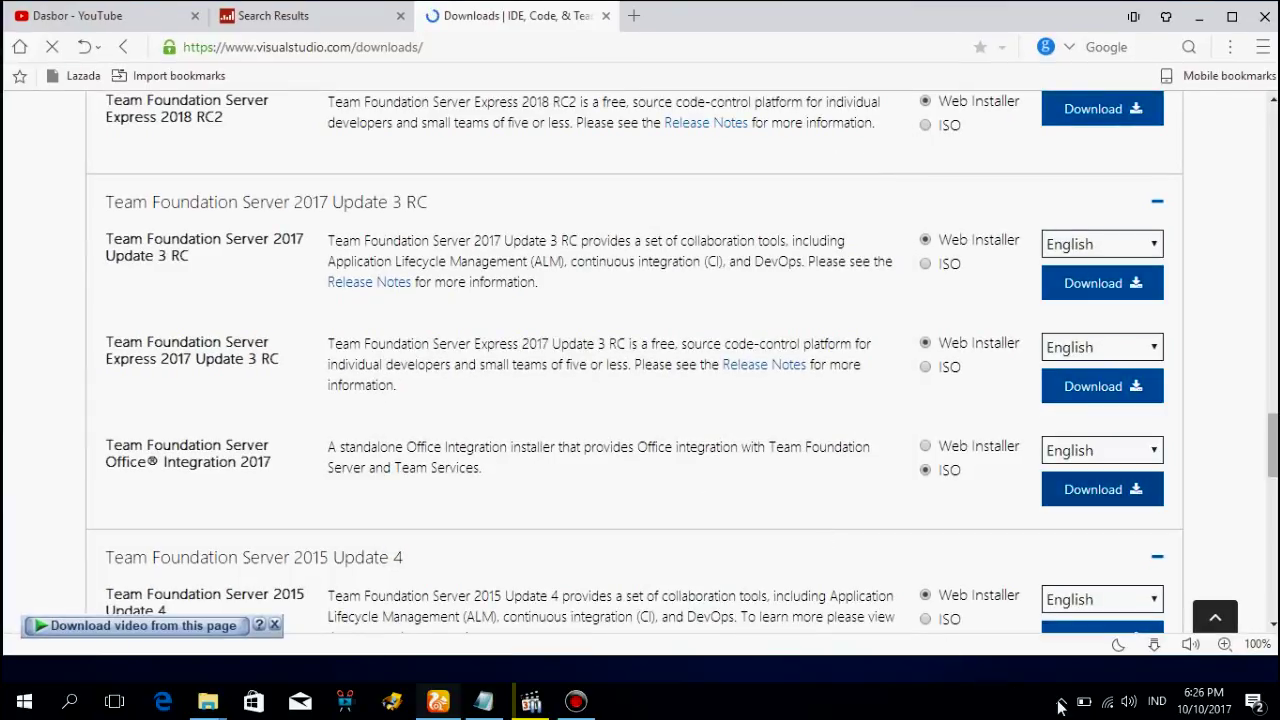
click(1061, 704)
From IDM's download list, open the folder containing tfs2017_officeint_enu.iso.
click(1042, 626)
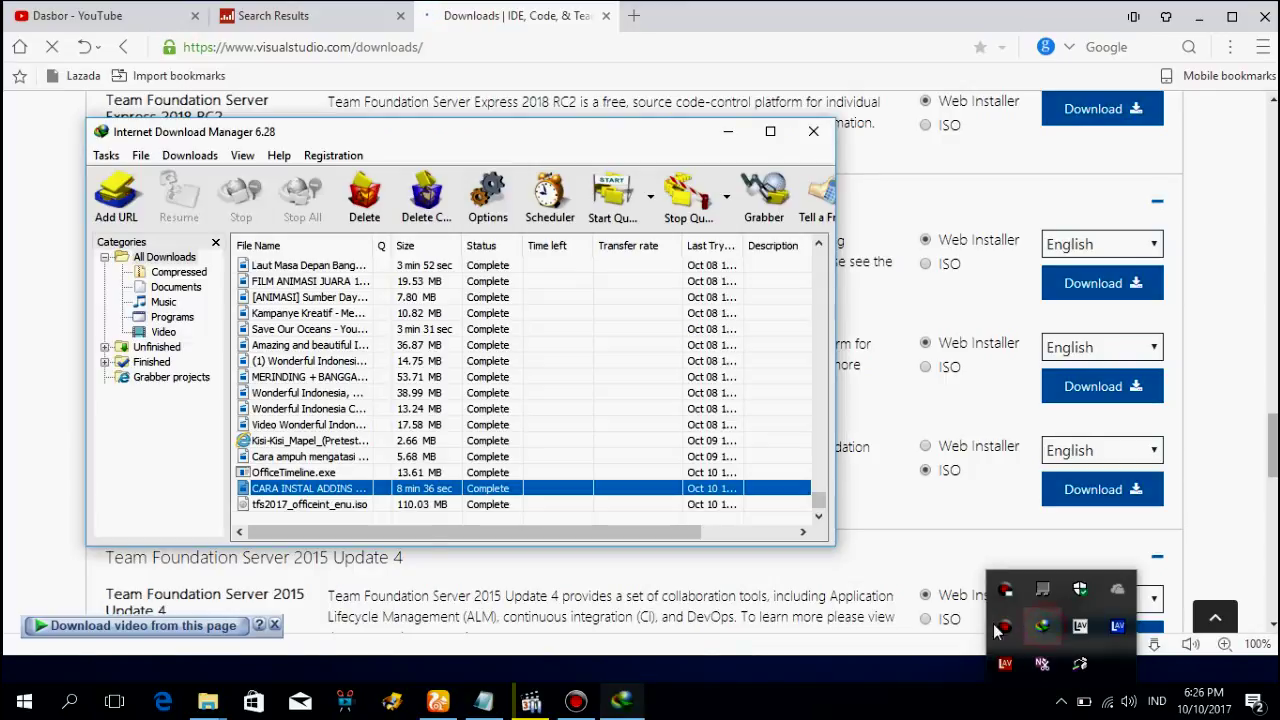
click(310, 504)
right_click(318, 505)
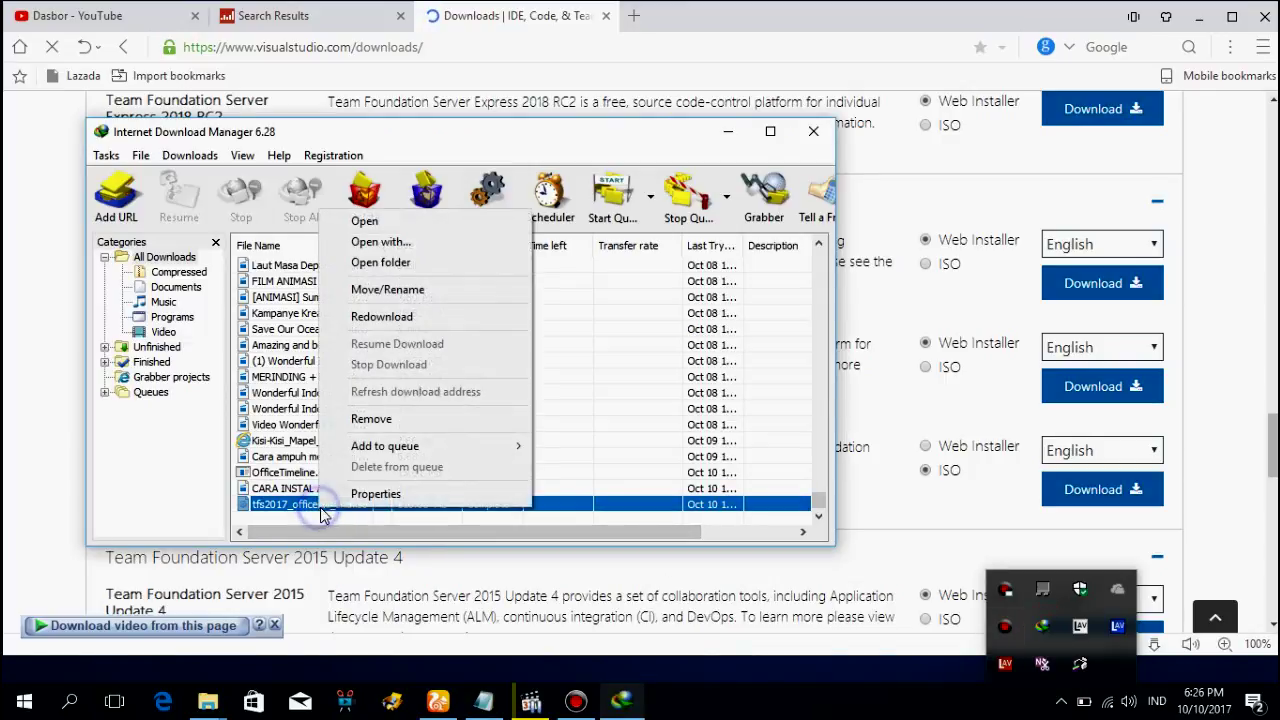
click(402, 263)
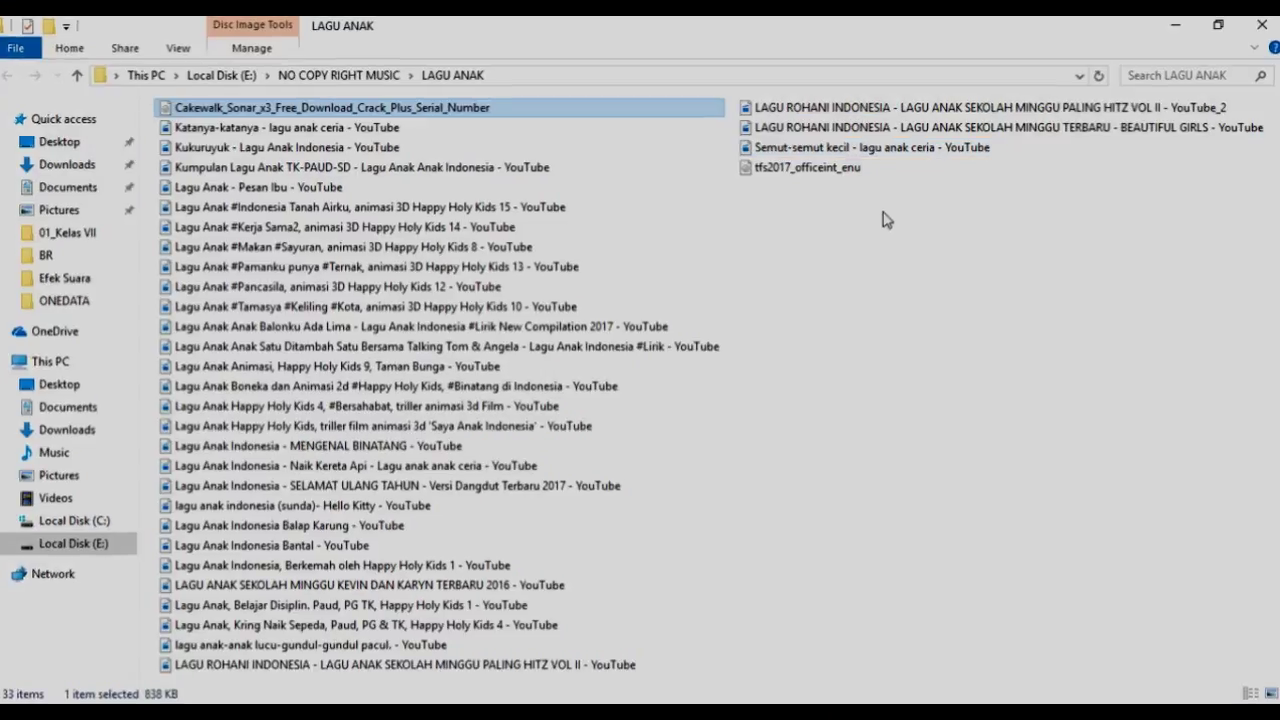
Extract tfs2017_officeint_enu with WinRAR's Extract Here into the LAGU ANAK folder.
click(755, 172)
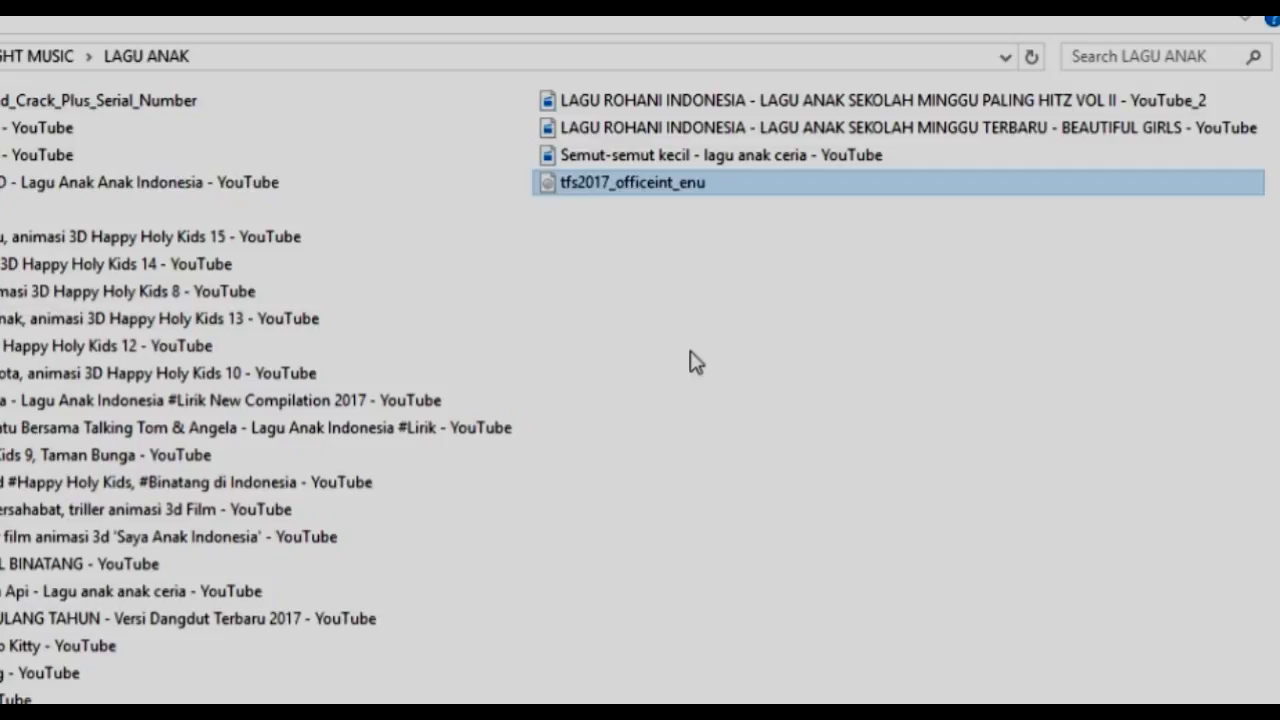
click(620, 182)
right_click(620, 182)
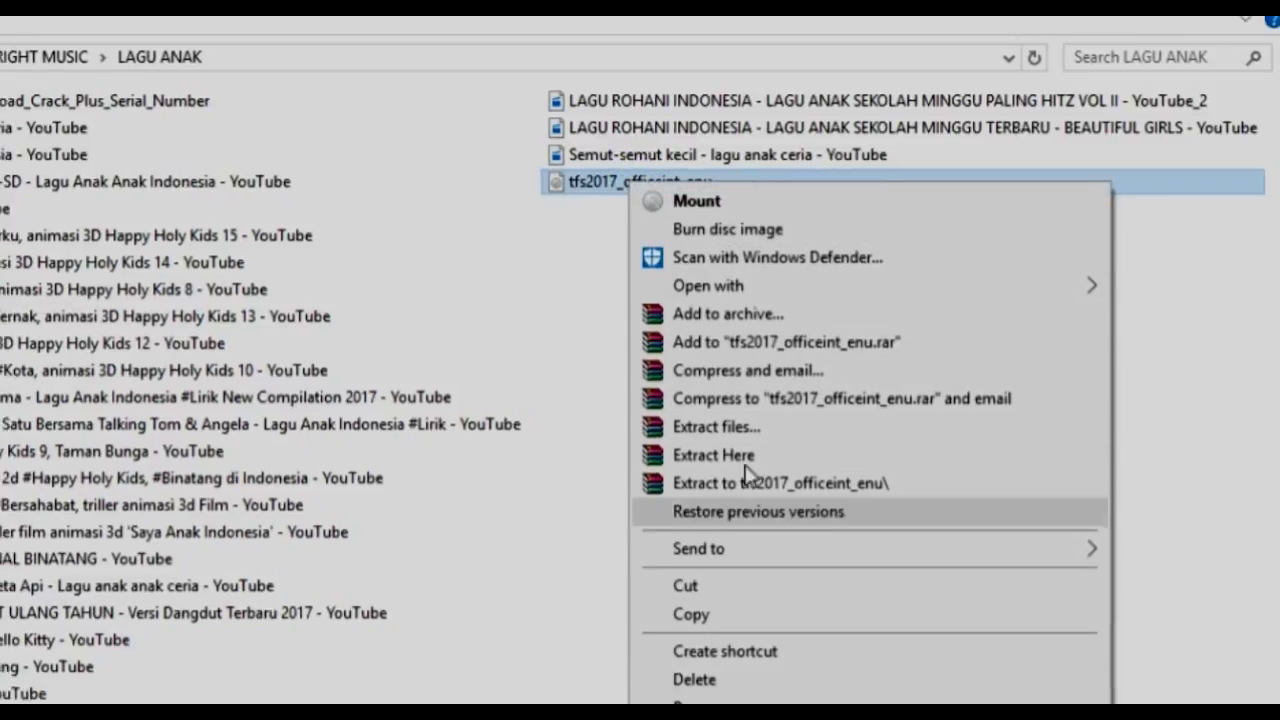
click(743, 462)
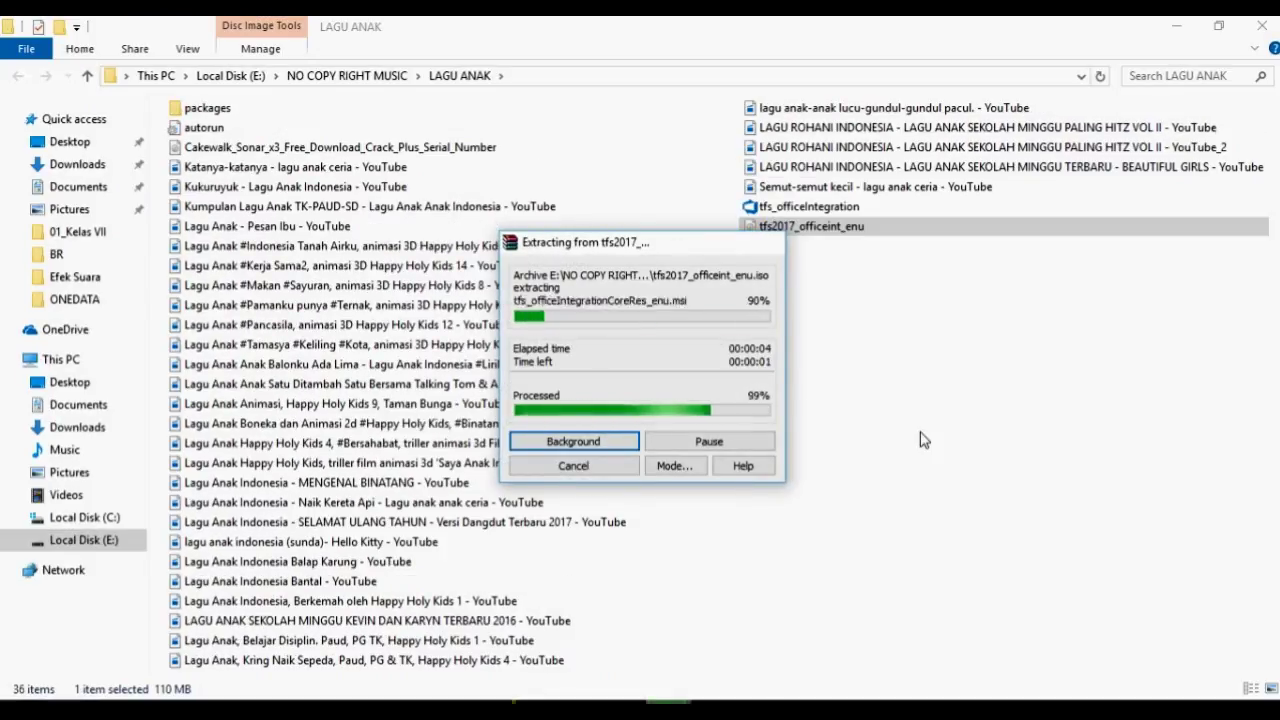
click(810, 207)
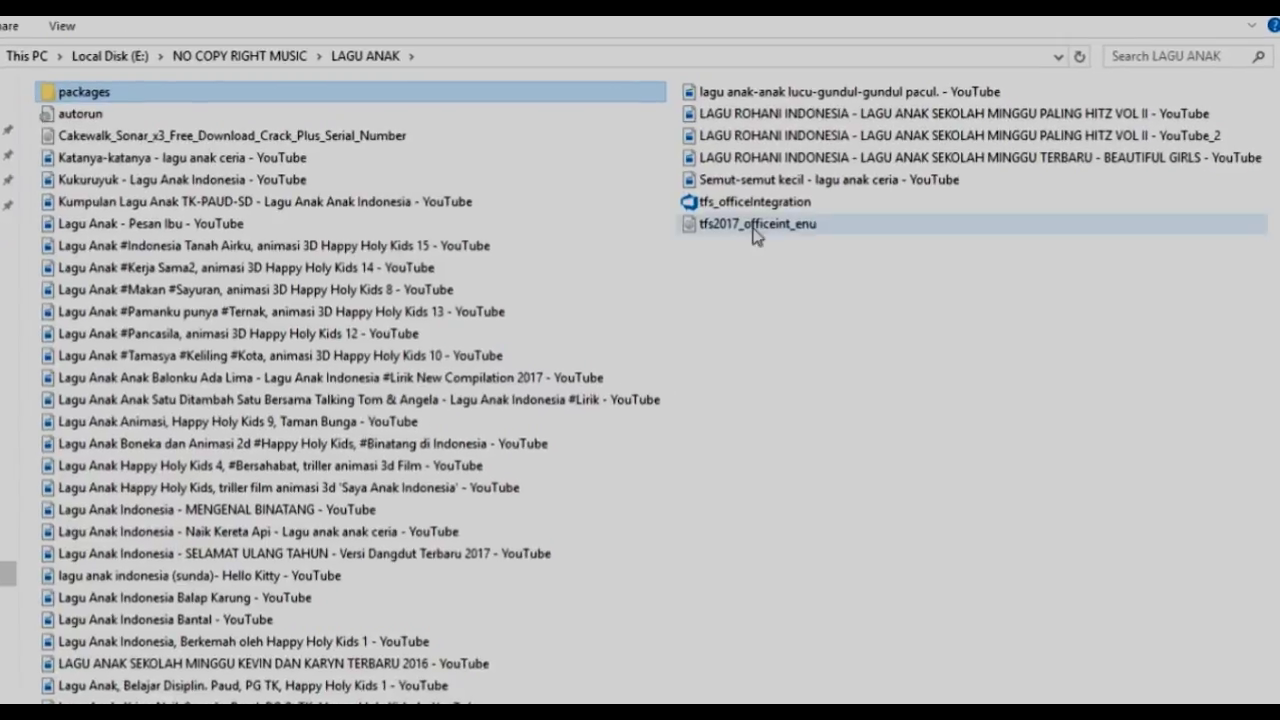
Run tfs_officeIntegration as administrator, then minimize File Explorer and the browser.
right_click(807, 227)
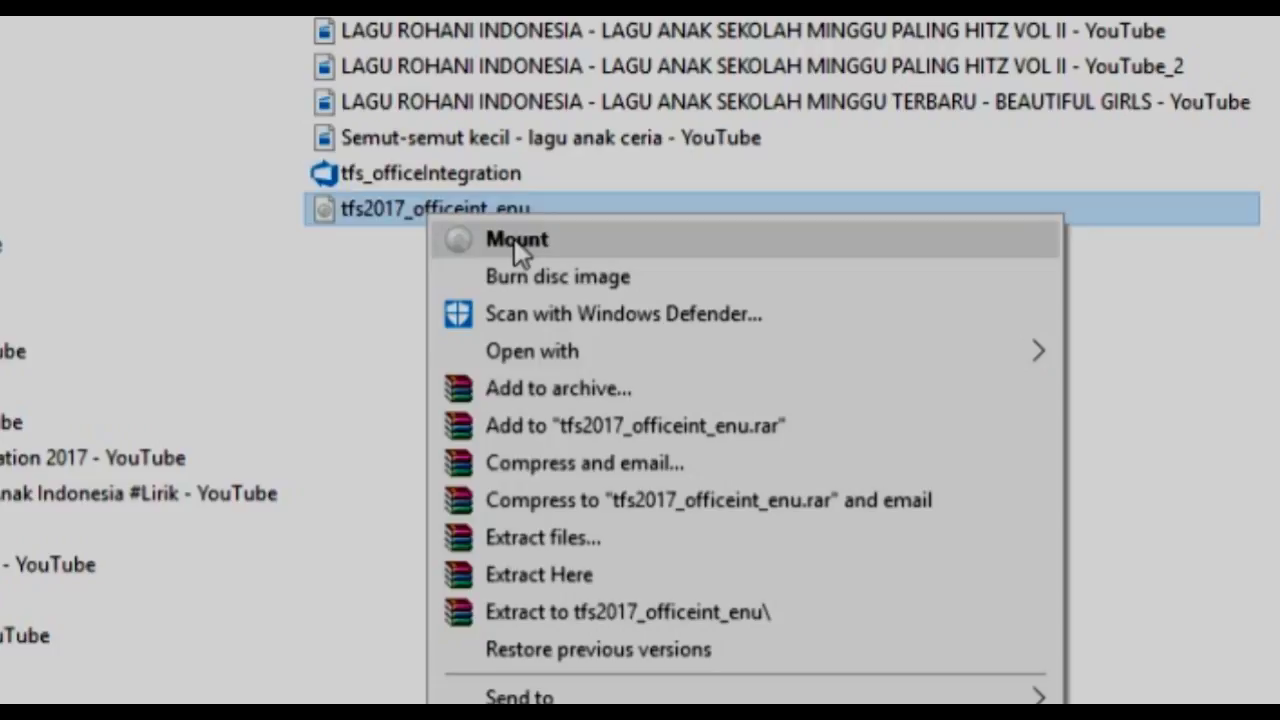
click(395, 178)
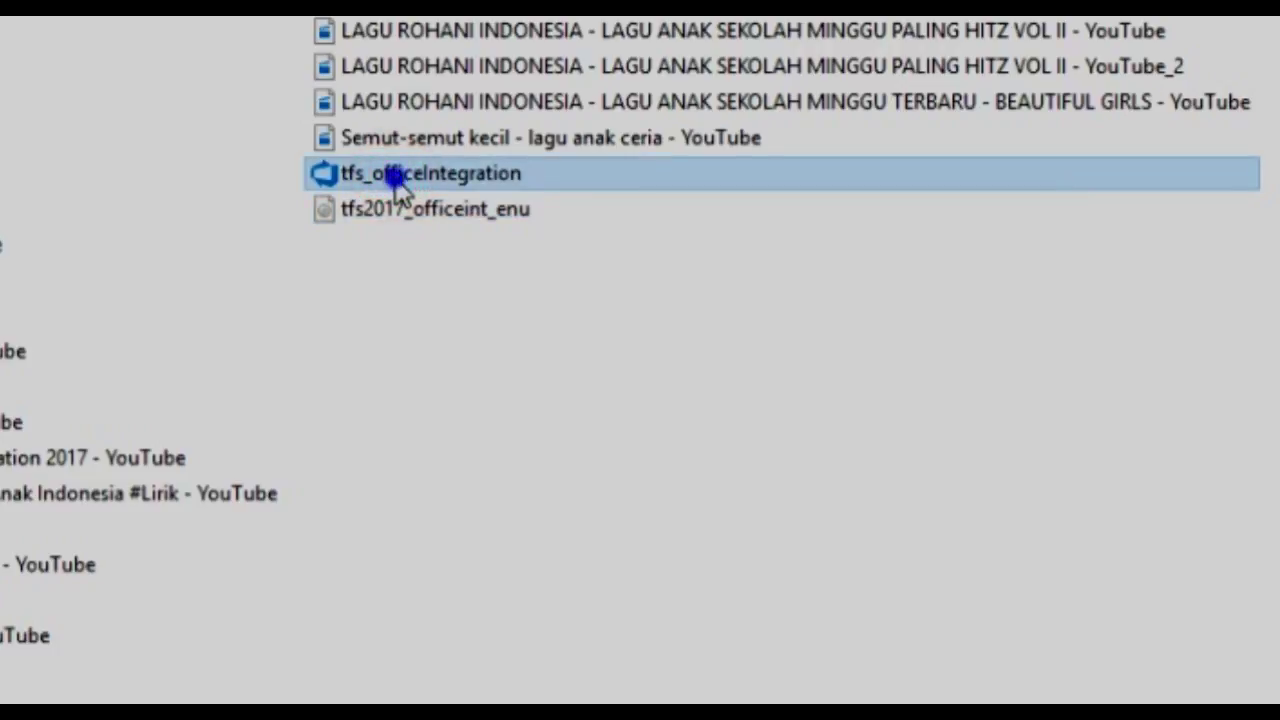
right_click(397, 178)
click(708, 245)
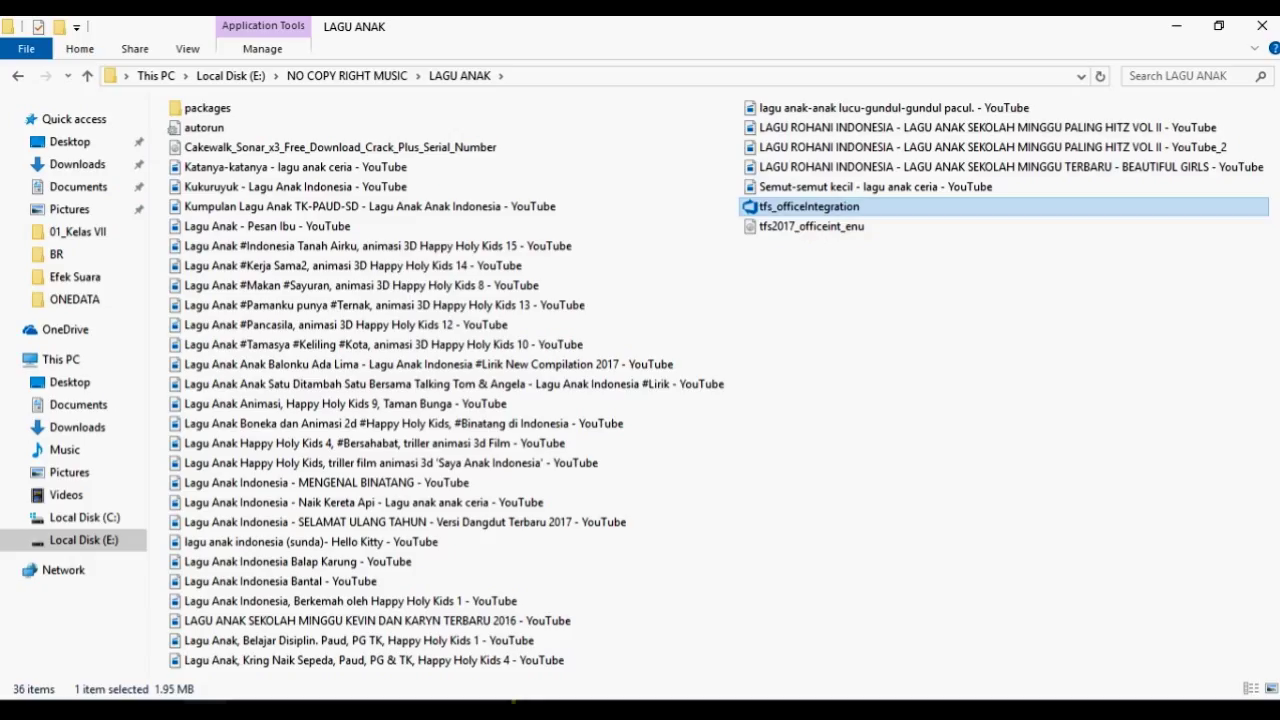
click(1177, 28)
click(1177, 22)
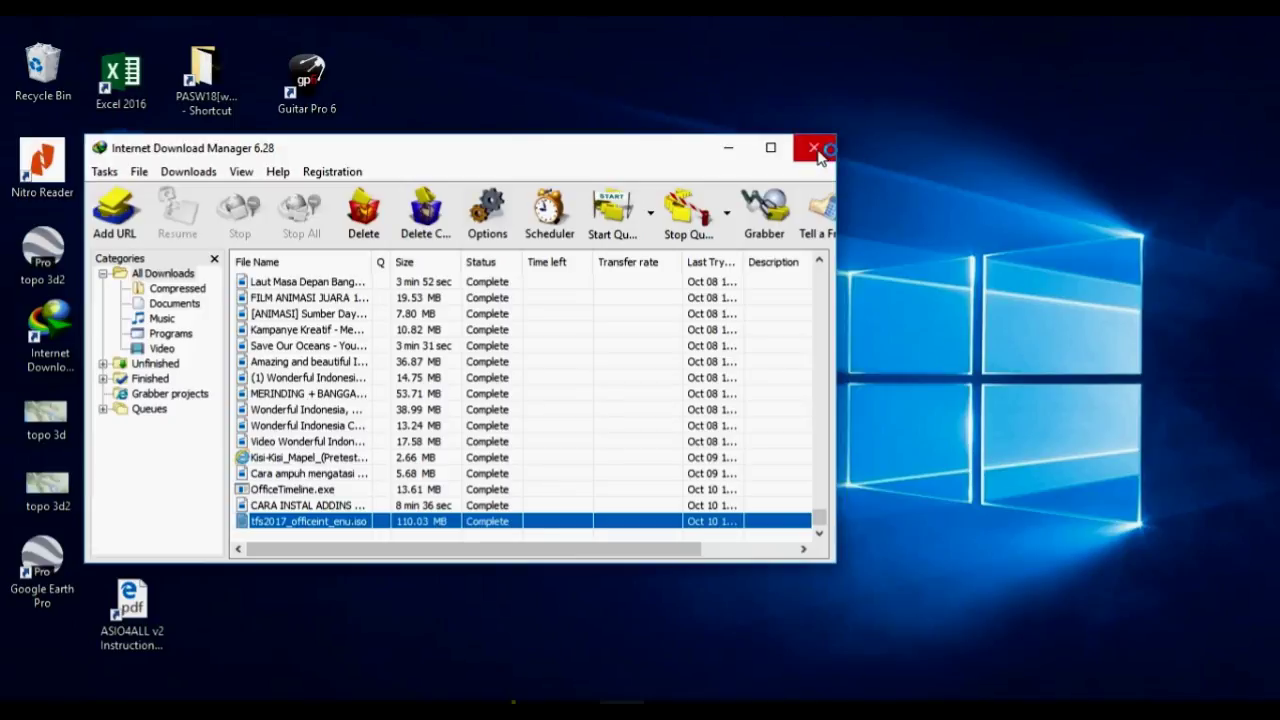
Close IDM, install Office Integration 2017, and close the installer after Setup Completed.
click(815, 150)
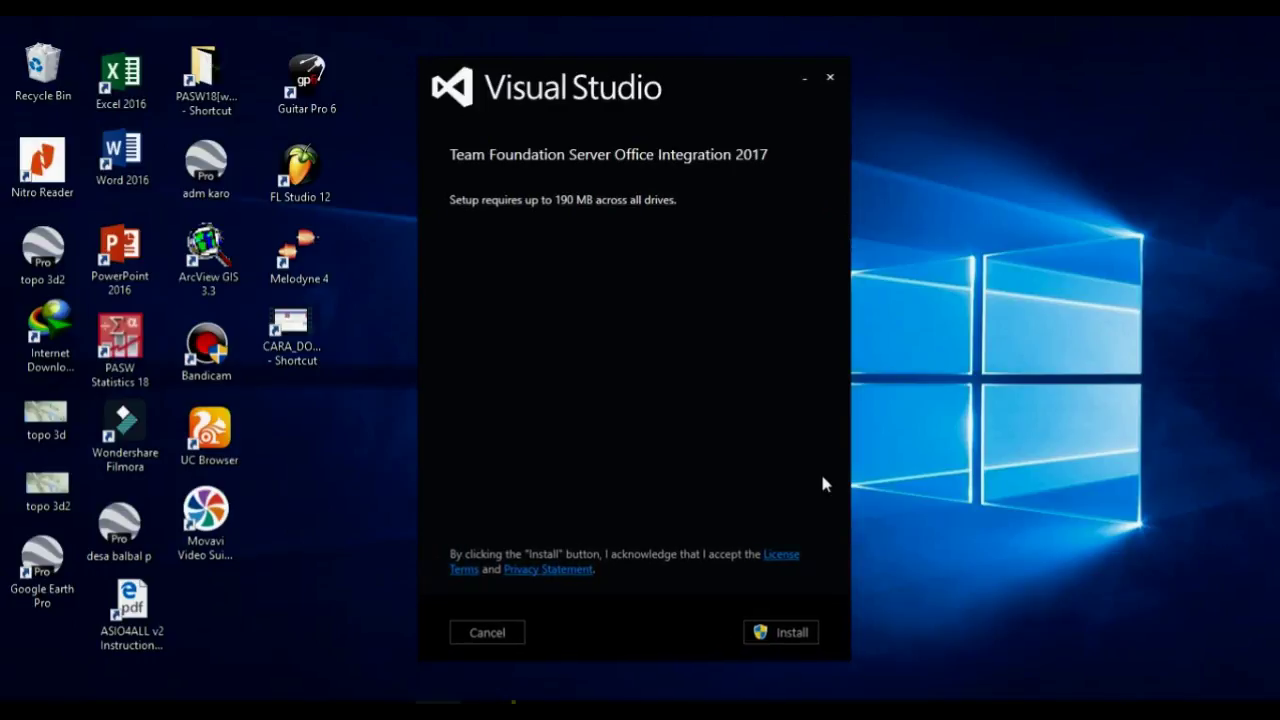
click(800, 634)
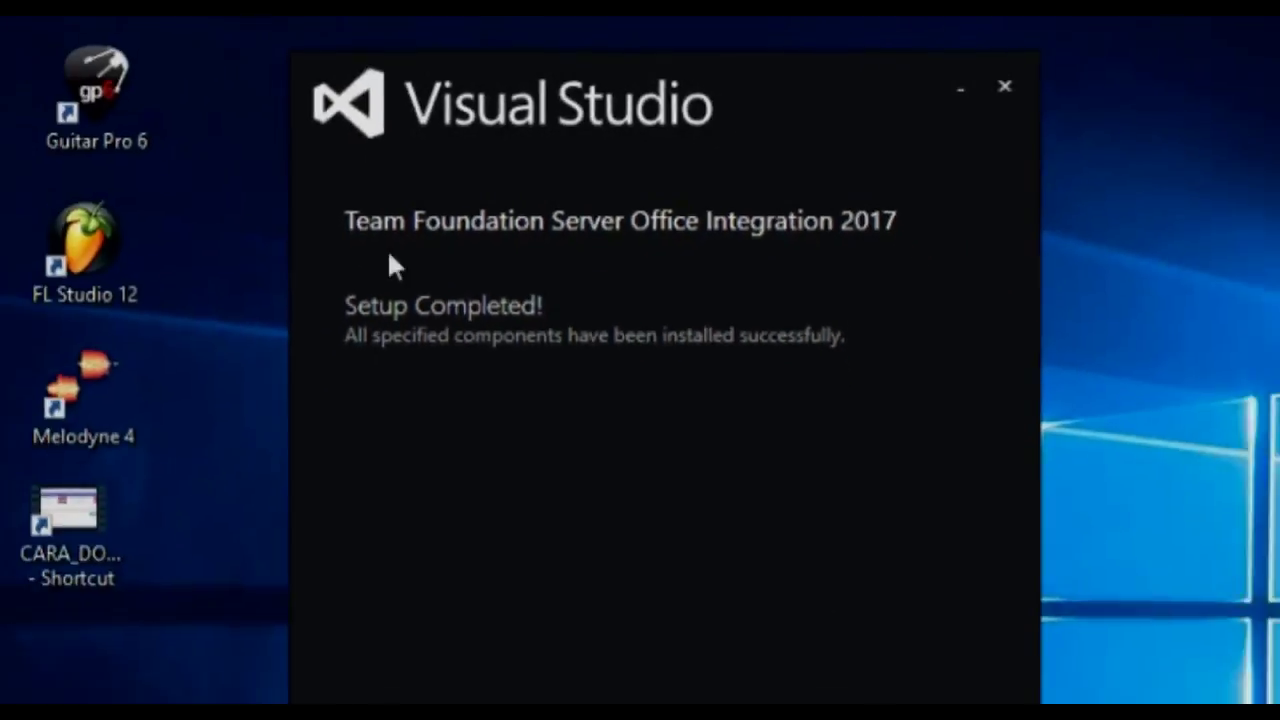
click(646, 637)
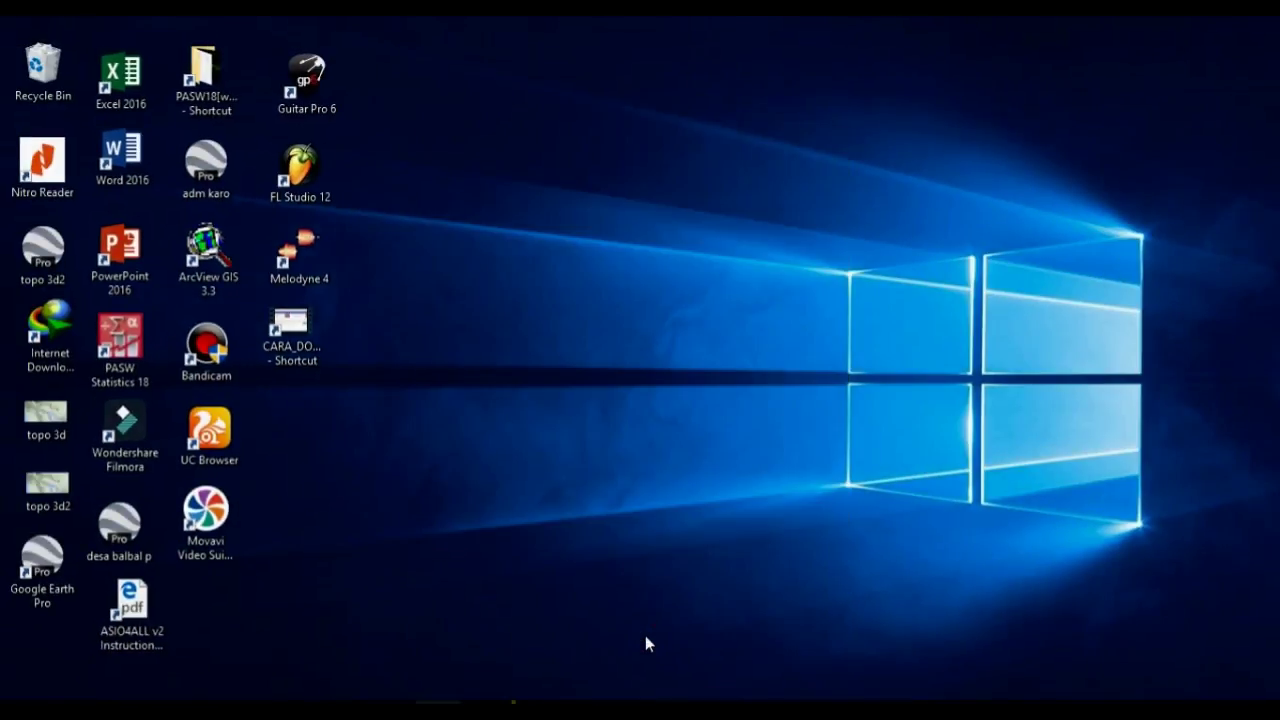
Launch PowerPoint 2016 from its desktop shortcut, create a Blank Presentation, and show Storyboarding.
right_click(130, 268)
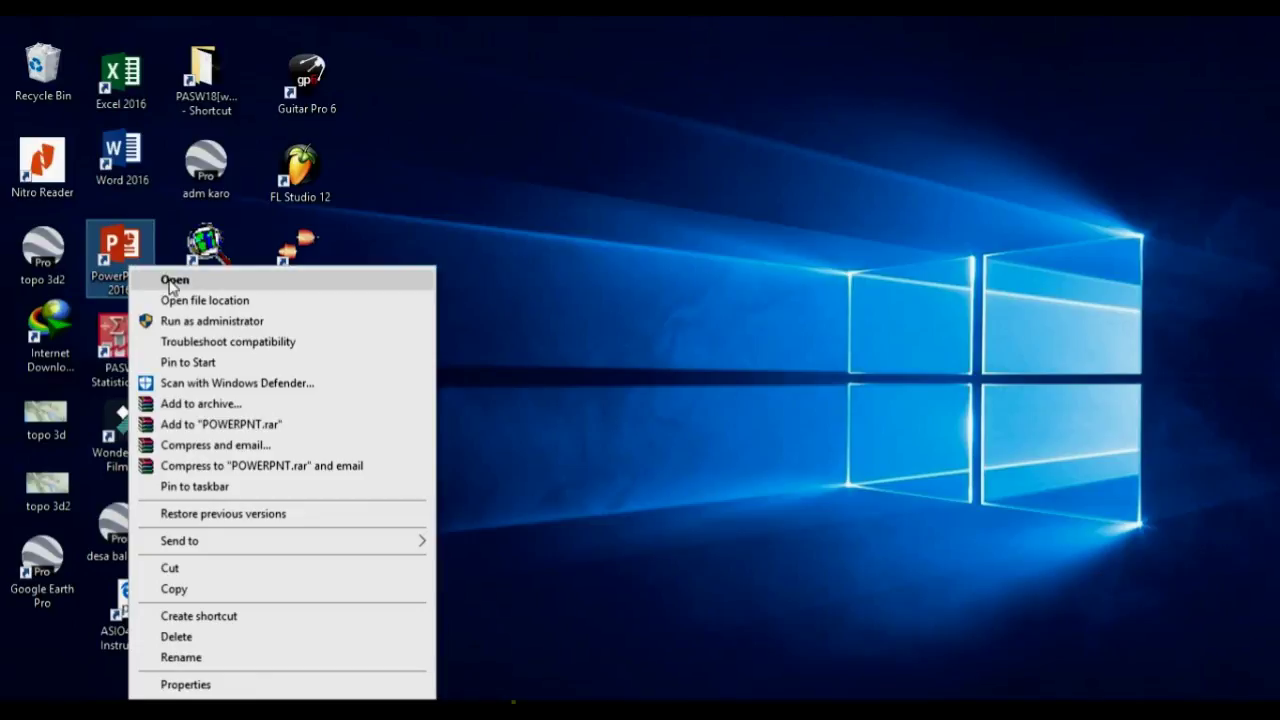
click(174, 282)
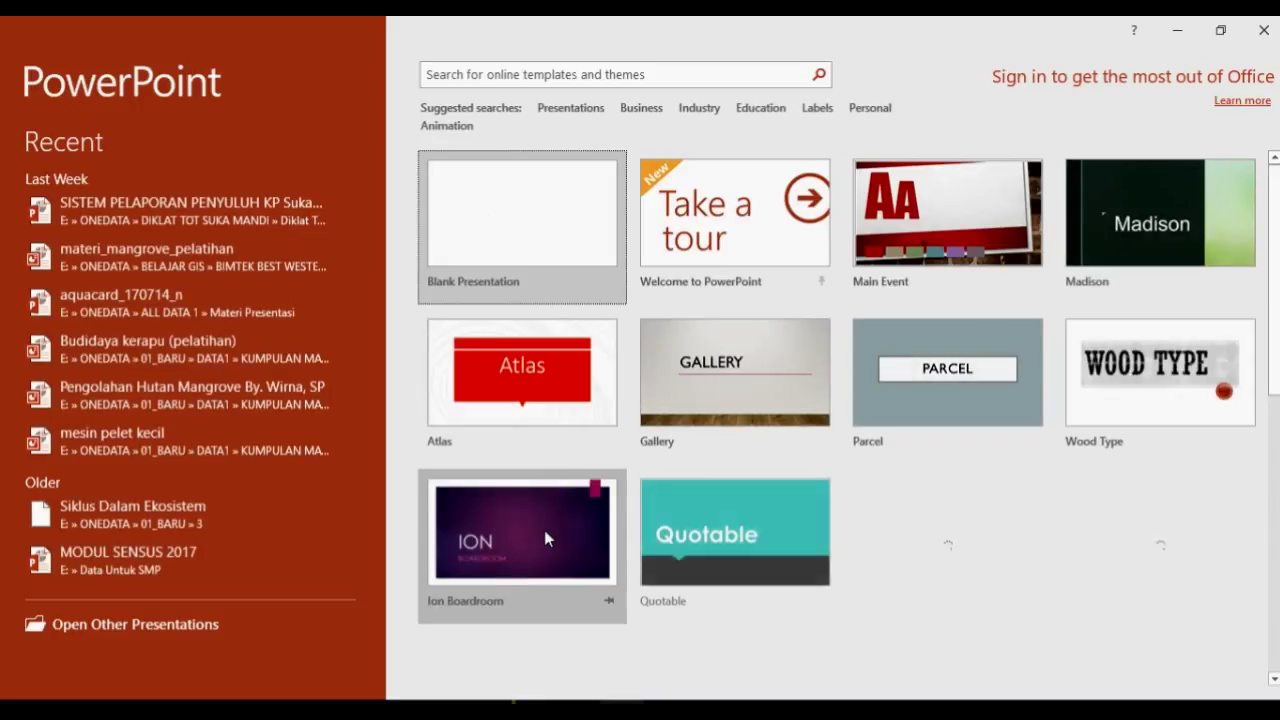
click(515, 247)
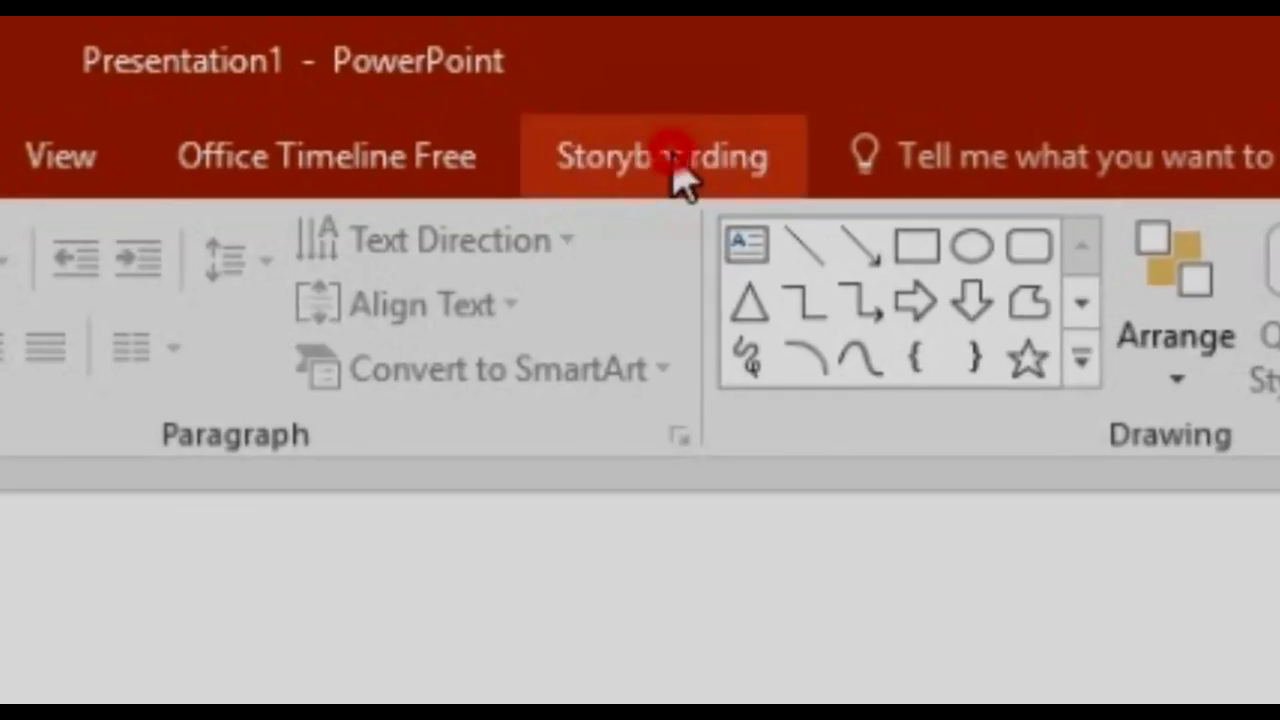
click(677, 172)
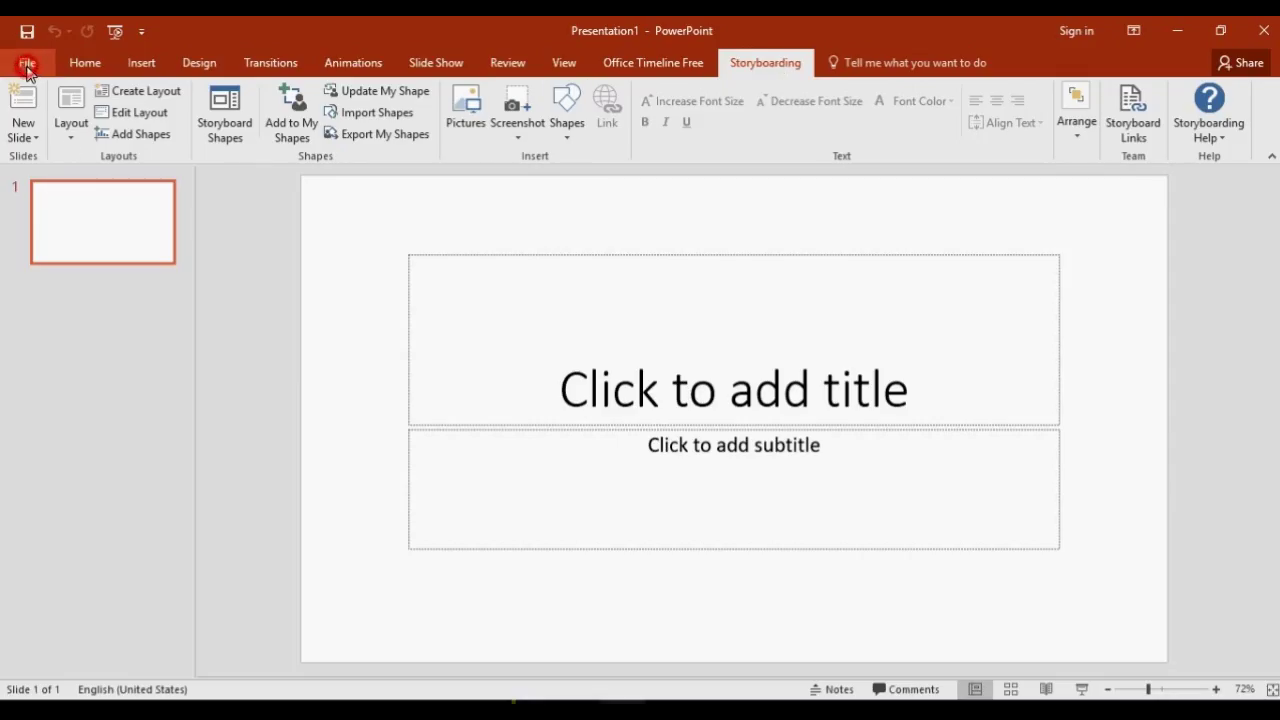
Via File > Options > Add-ins > COM Add-ins, tick Team Foundation Add-in and confirm.
click(27, 65)
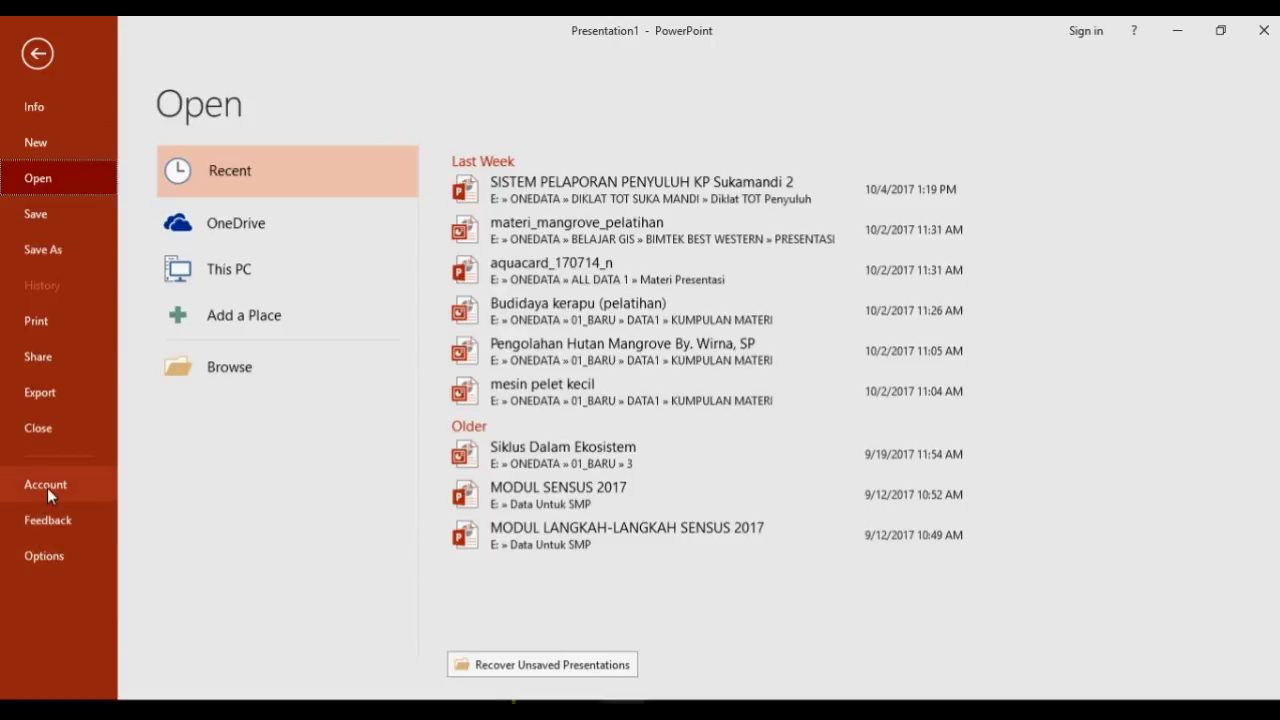
click(48, 555)
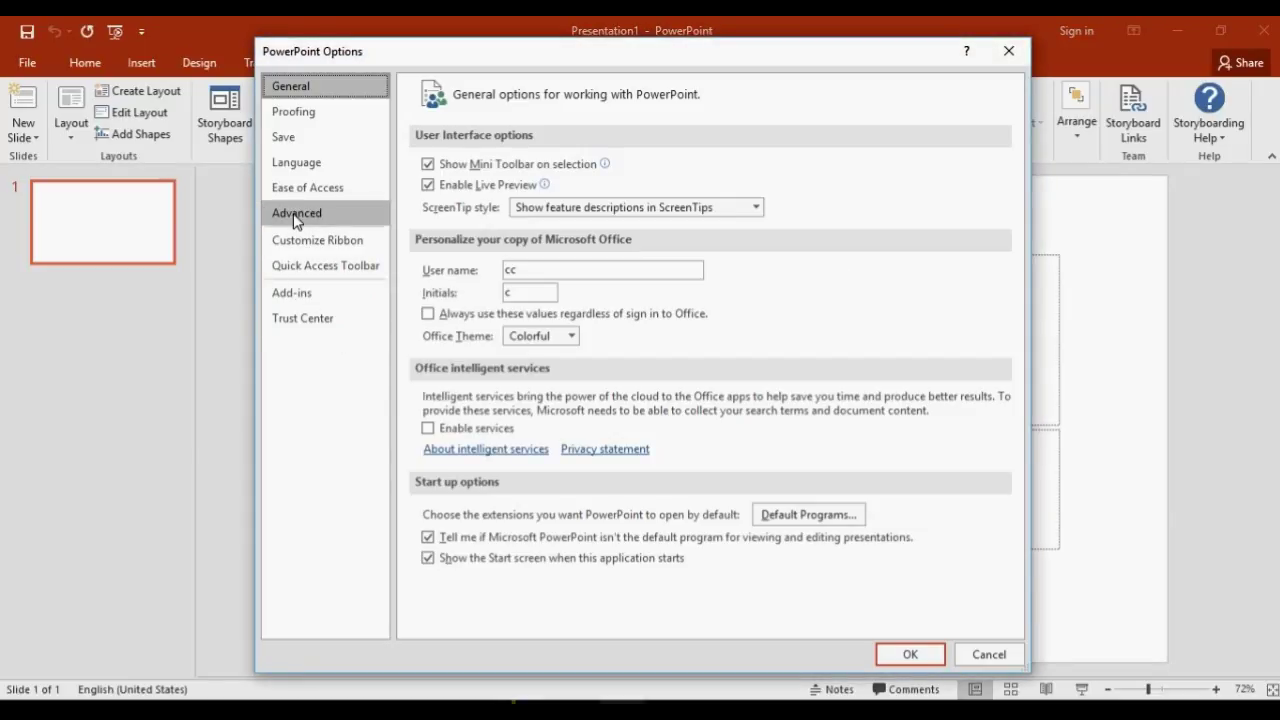
click(296, 296)
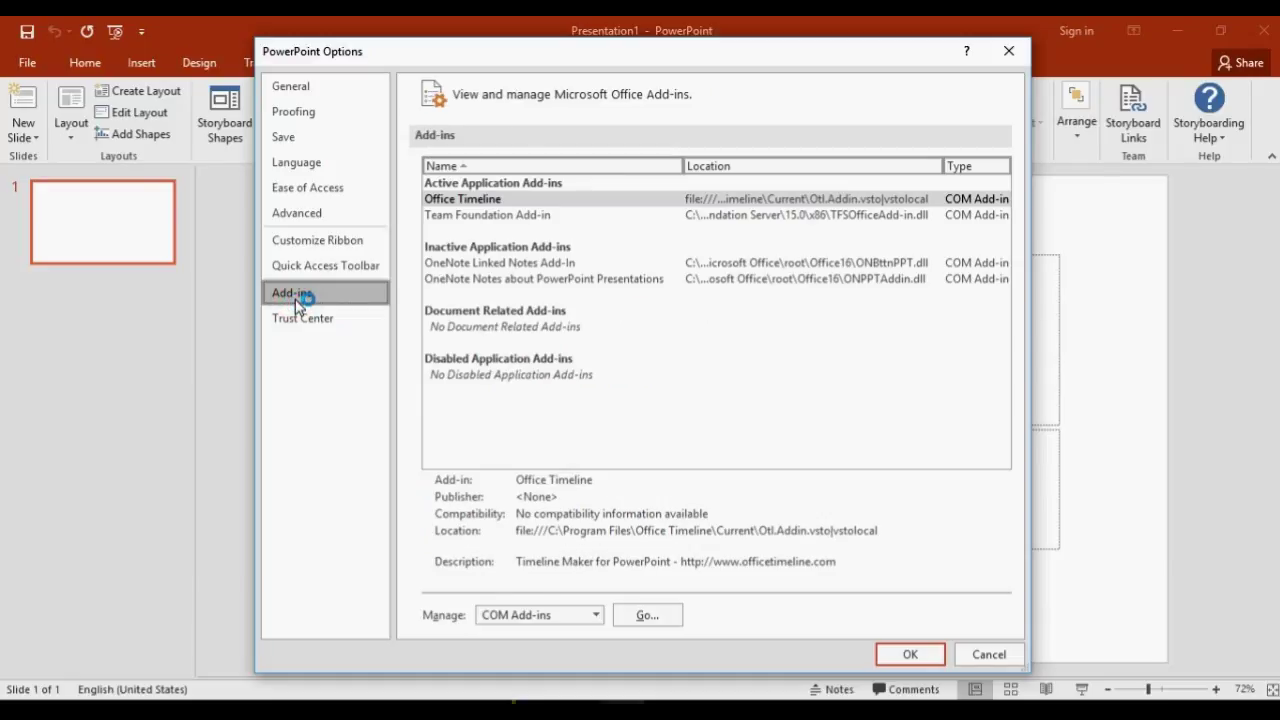
click(650, 618)
click(648, 616)
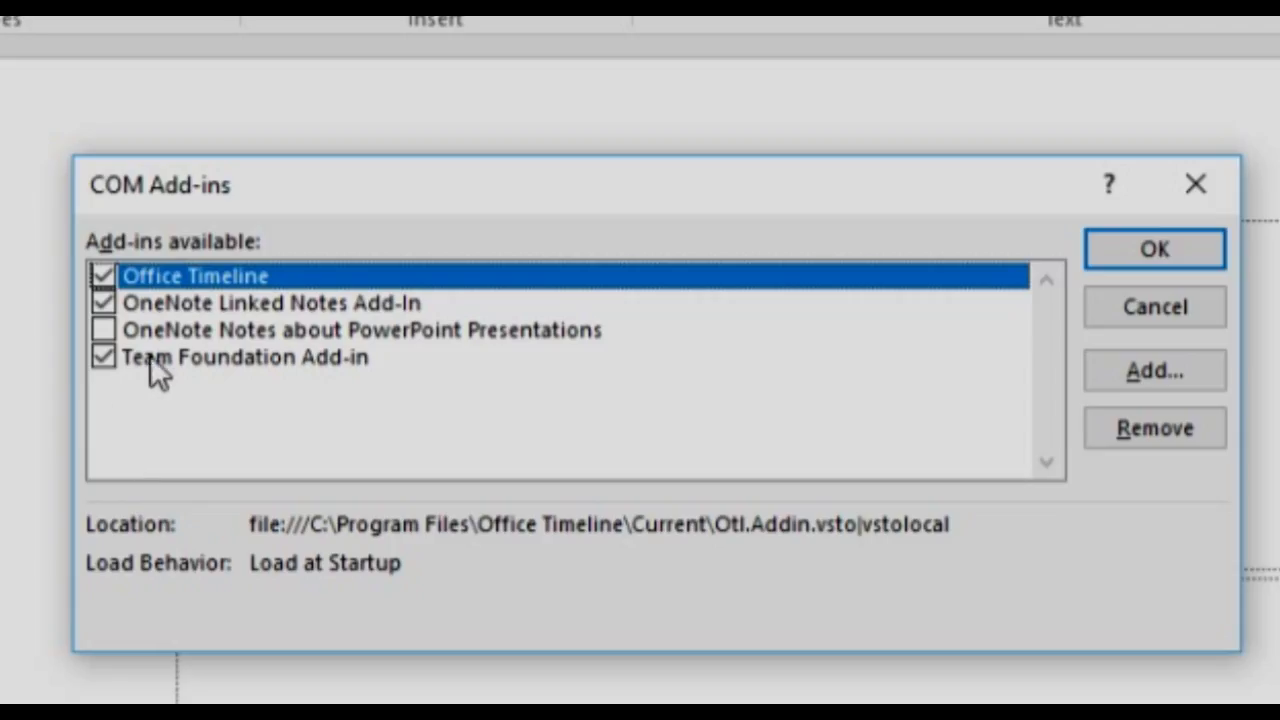
click(100, 358)
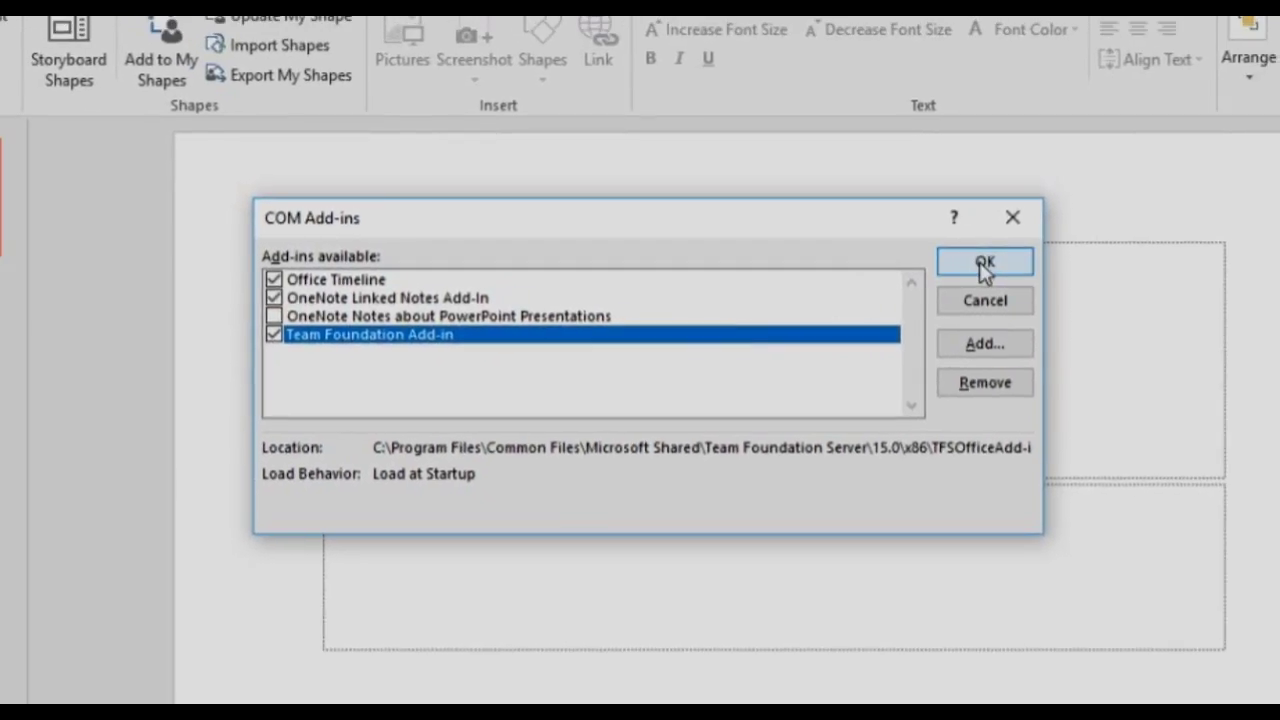
click(1154, 249)
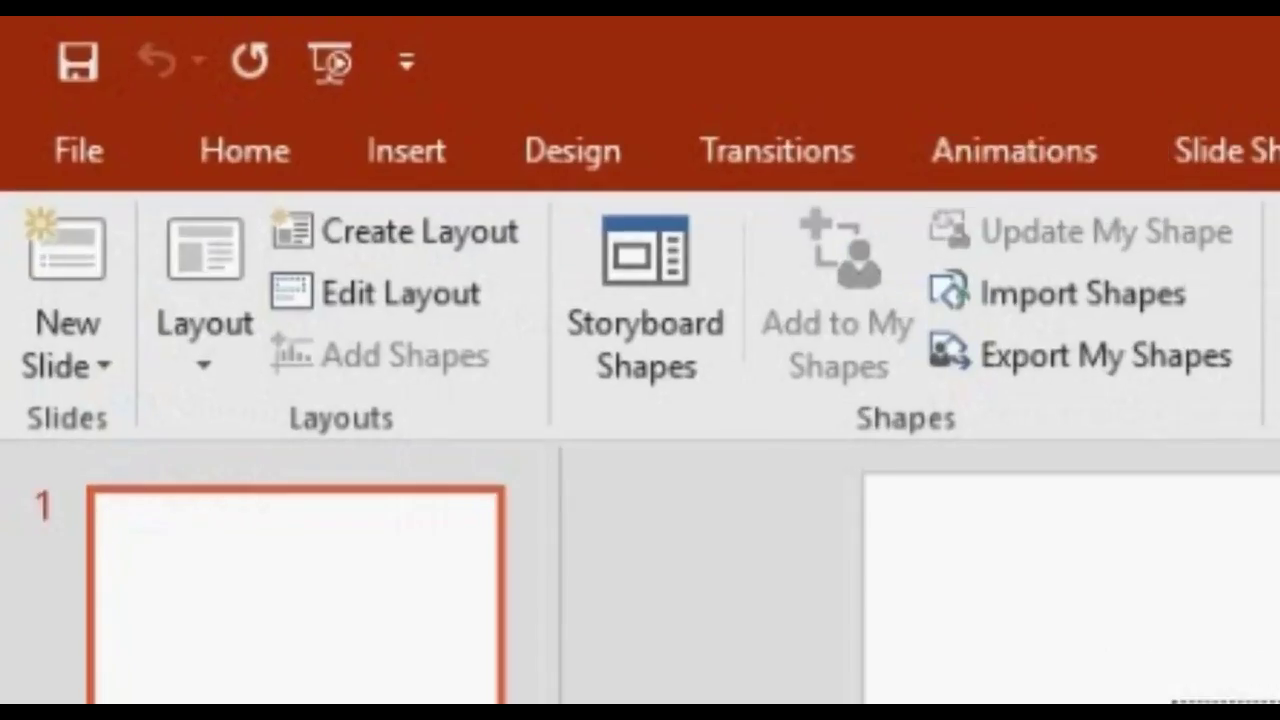
Open Storyboard Shapes and expand its Annotation, Icons, Media and Windows Desktop categories.
click(632, 292)
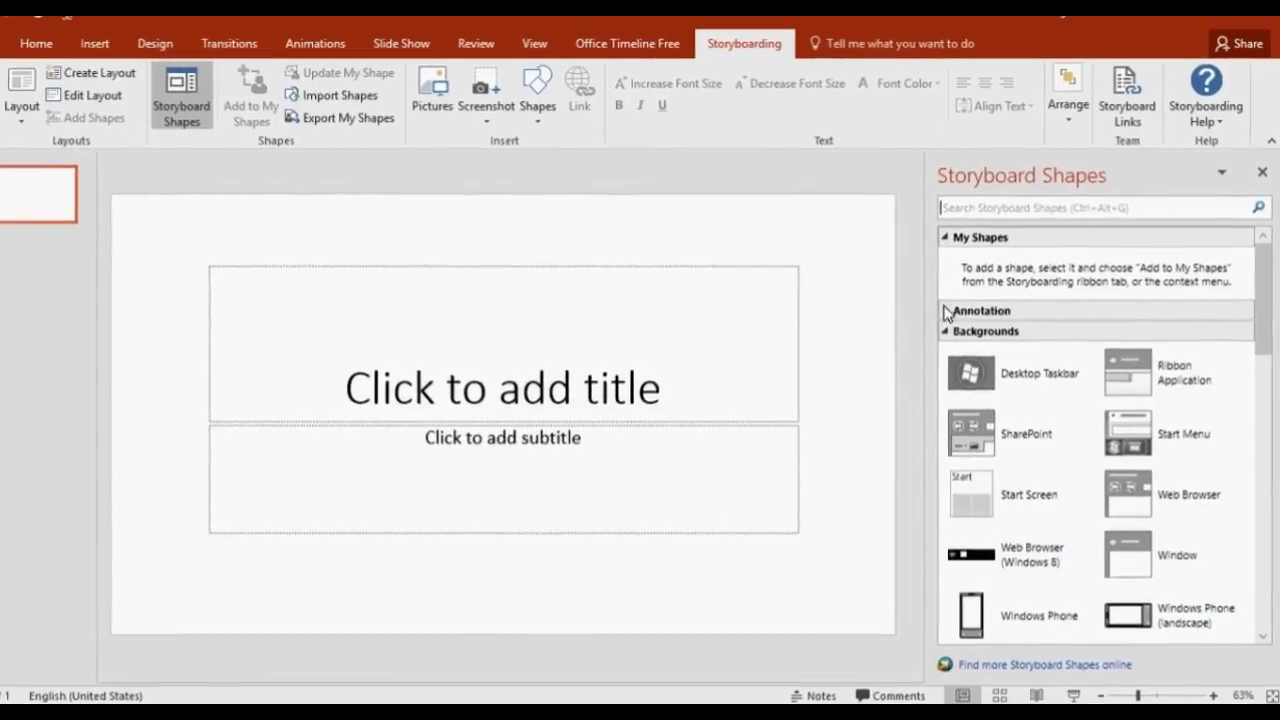
click(960, 319)
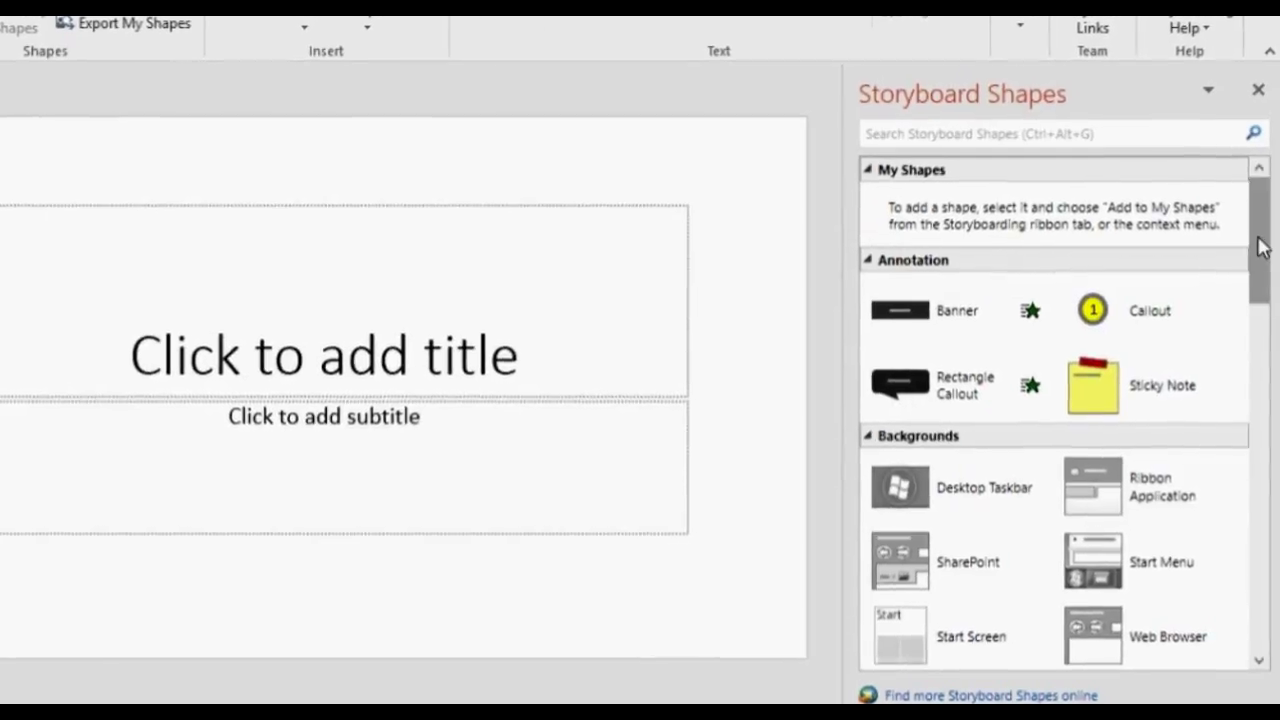
drag(1262, 258, 1274, 612)
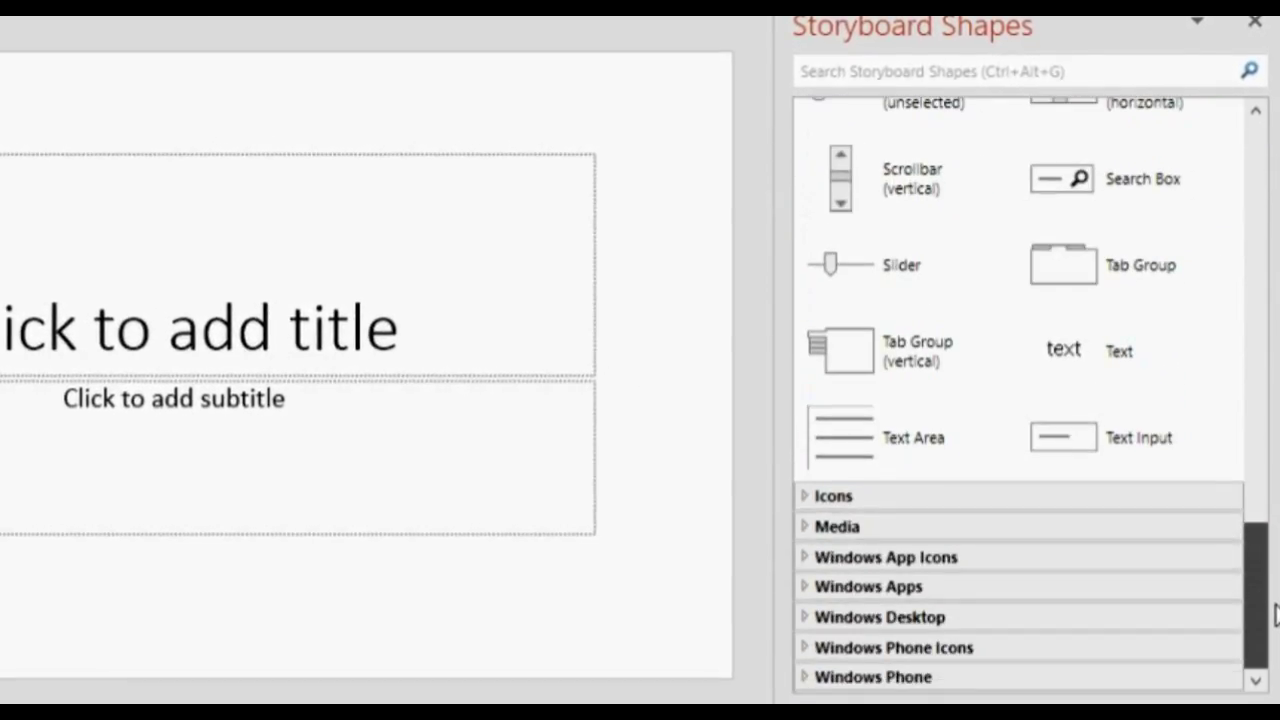
click(805, 497)
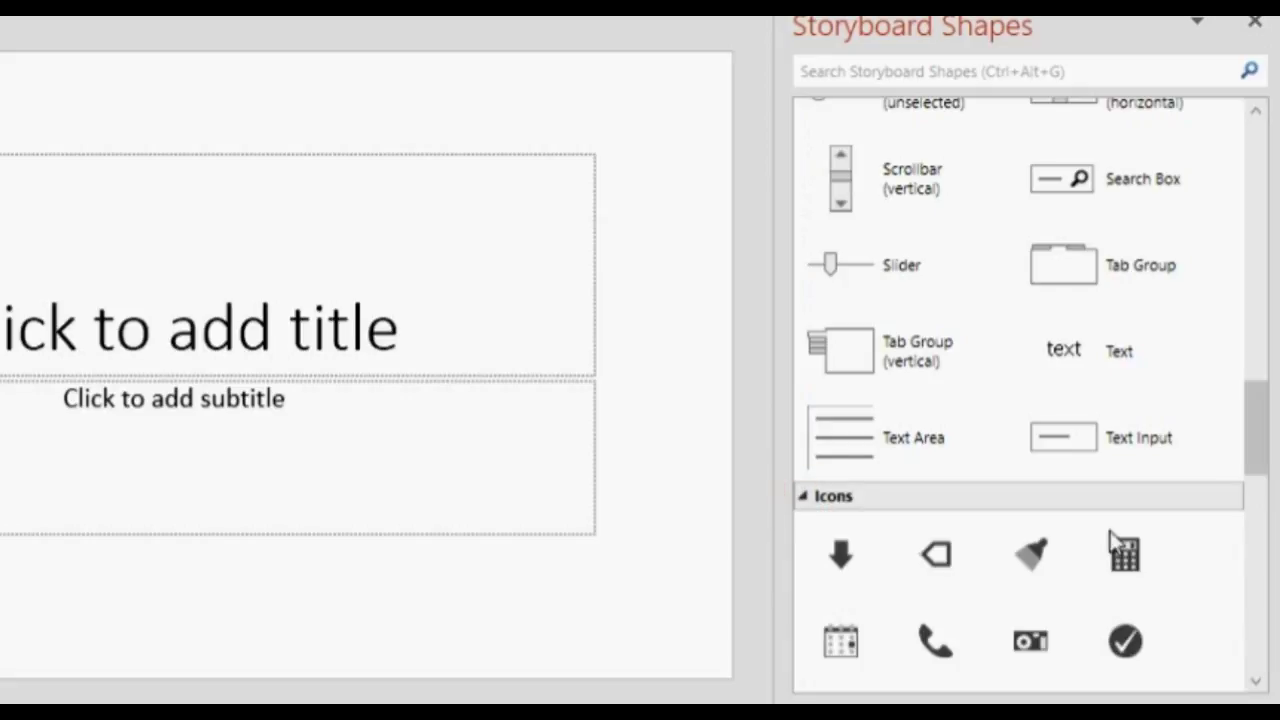
drag(1262, 445, 1270, 632)
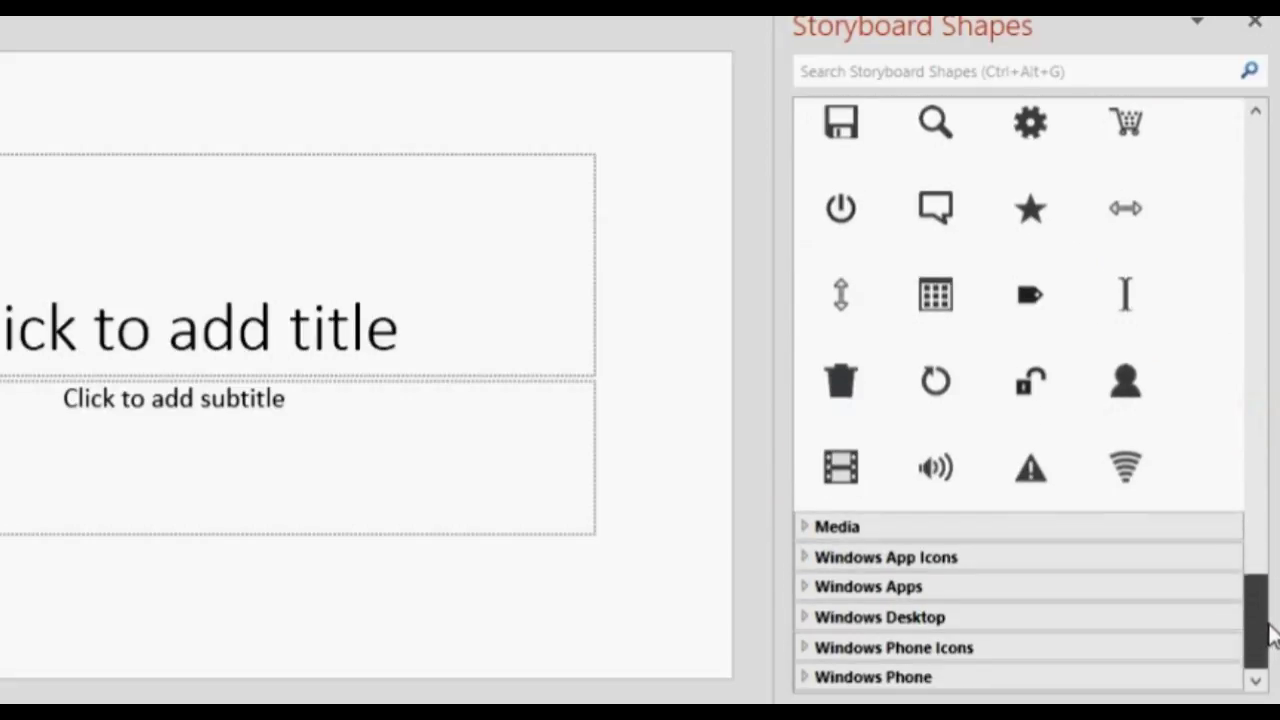
click(805, 527)
drag(1258, 538, 1260, 664)
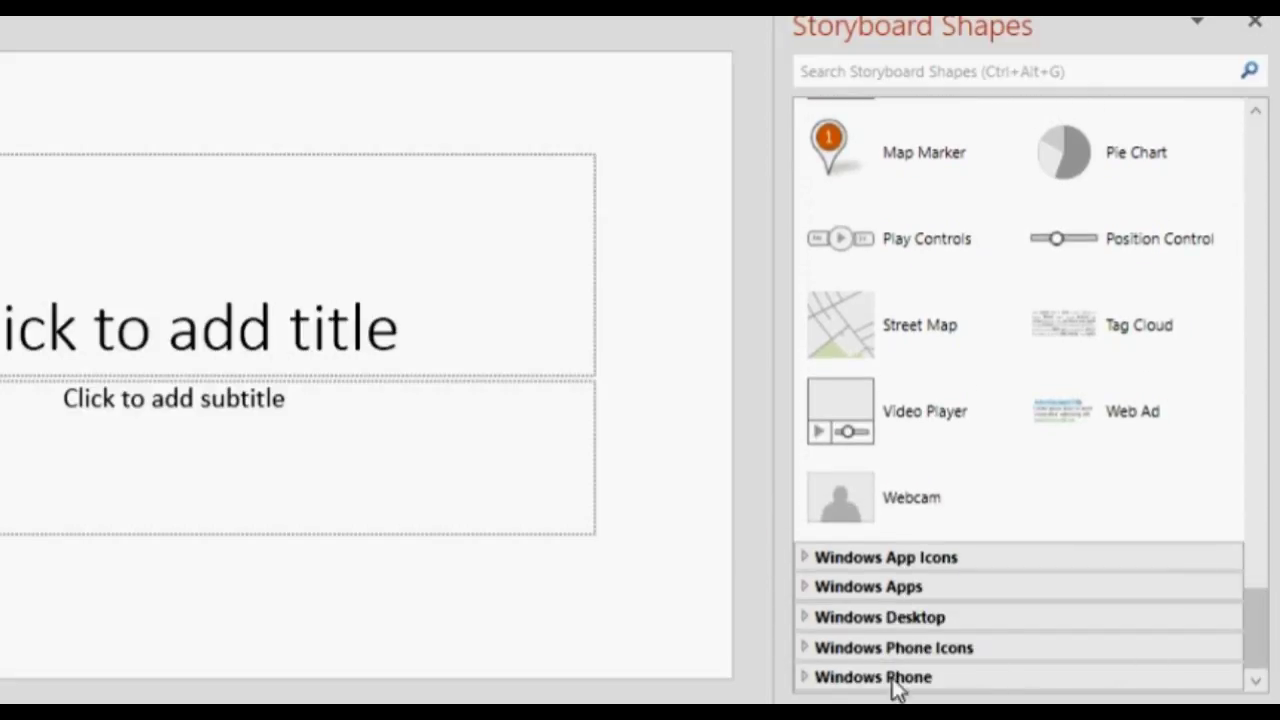
click(904, 602)
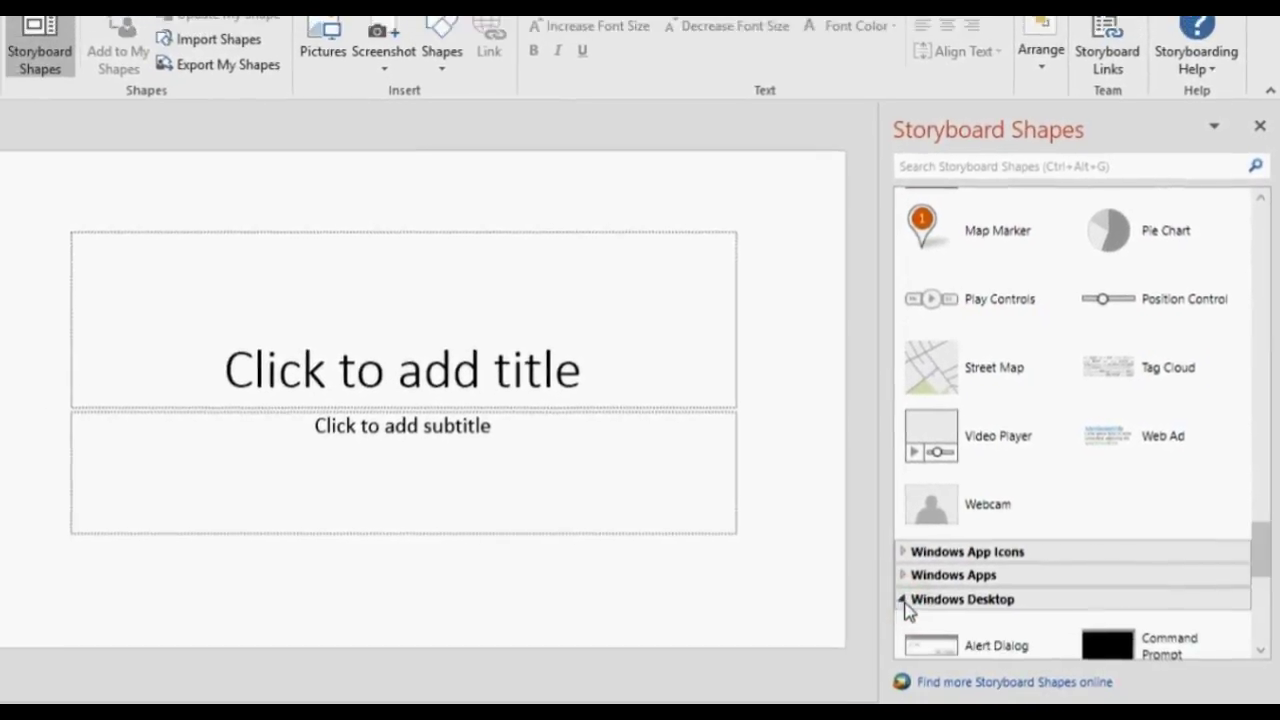
Place a rectangle callout mid-slide, then add a banner and move it up beneath the callout.
drag(1260, 548, 1274, 605)
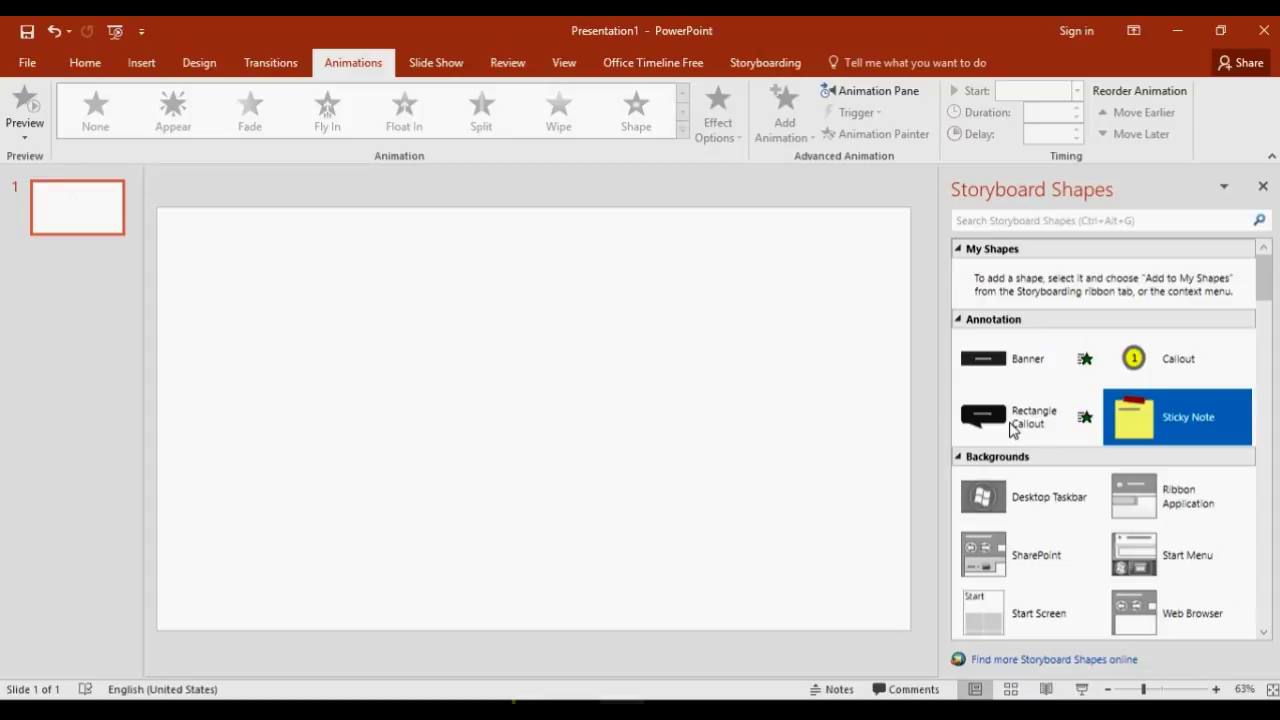
drag(868, 451, 565, 387)
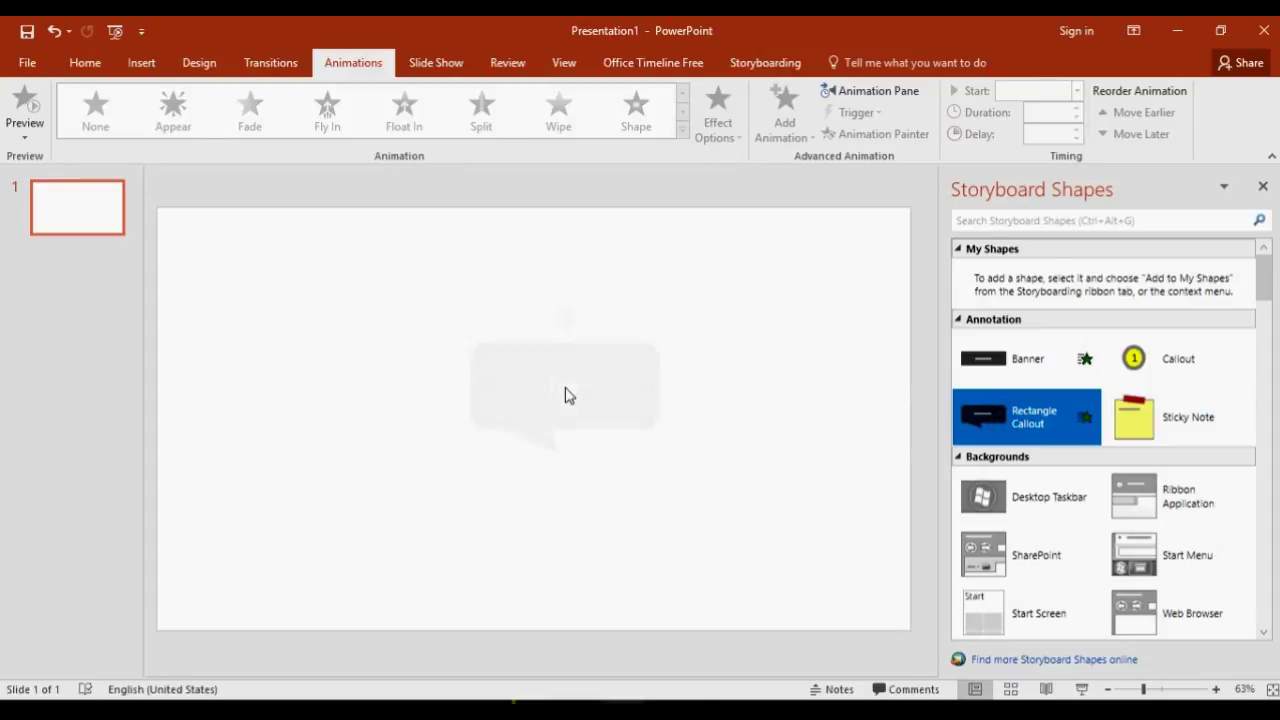
click(760, 323)
click(1028, 358)
drag(1028, 358, 555, 508)
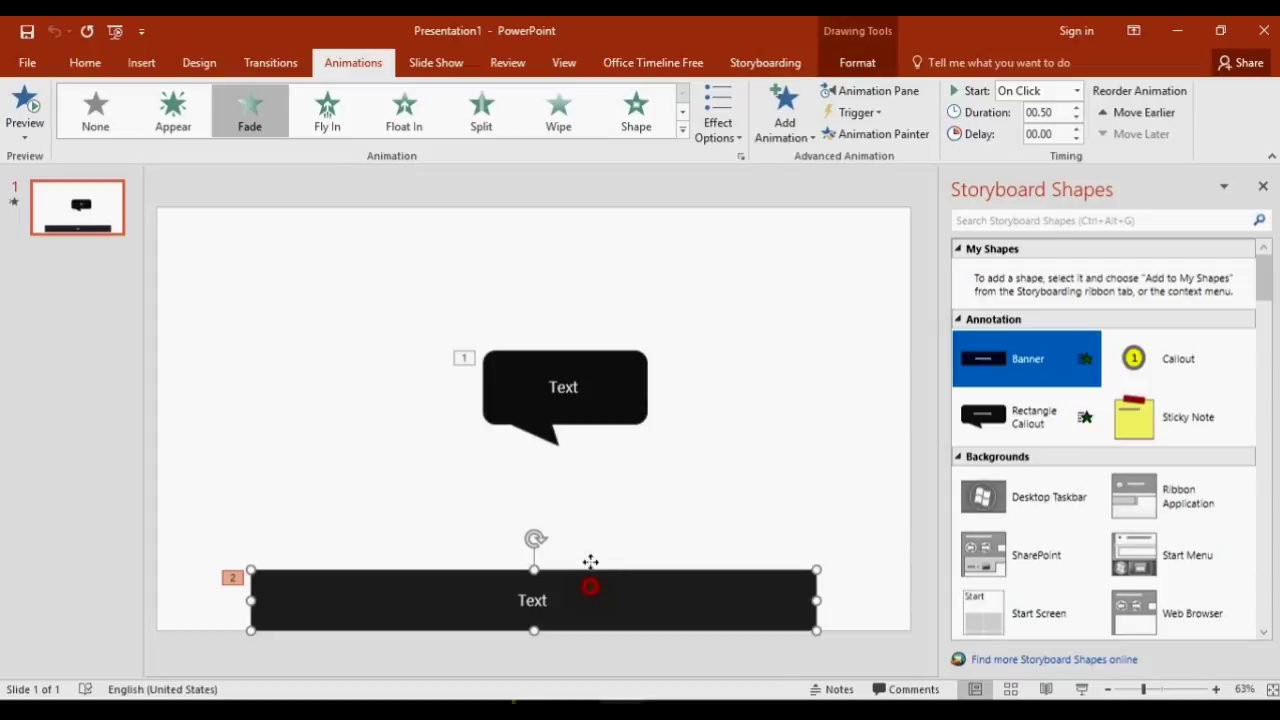
drag(590, 570, 596, 487)
Preview the slide's animations, then open the FREE STORYBOARD ELEMENT sample presentation.
click(711, 405)
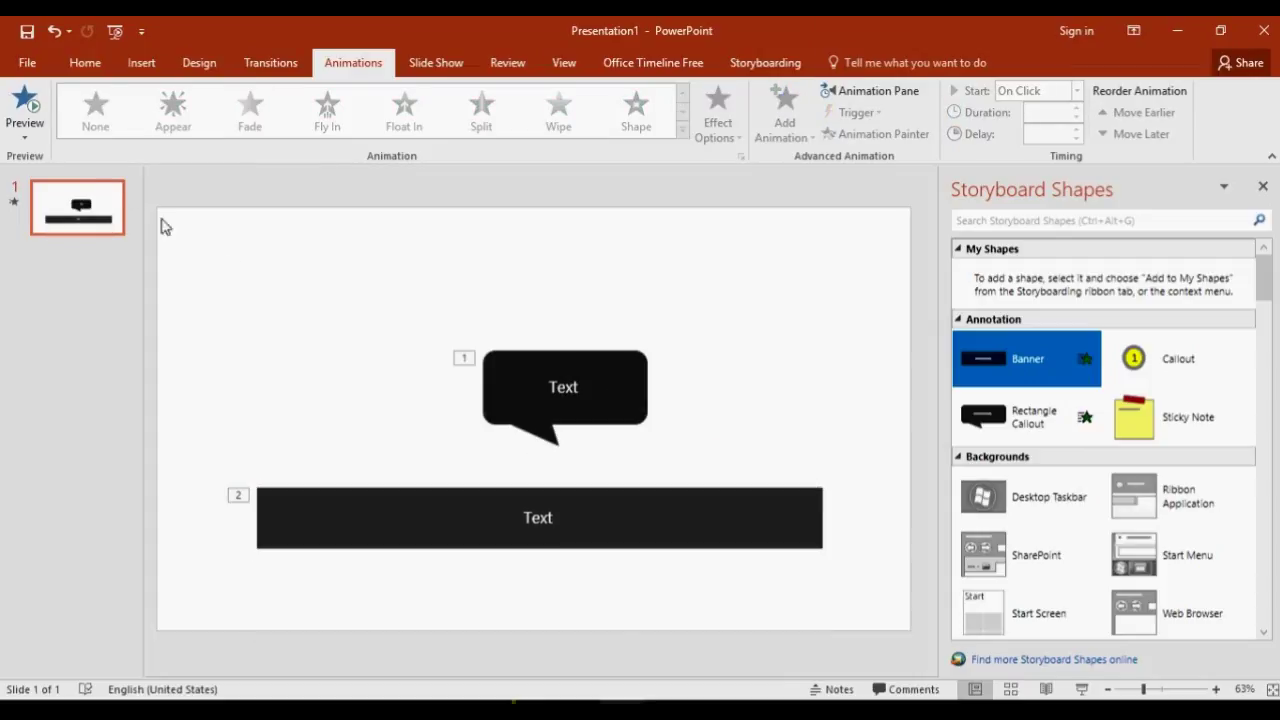
click(24, 110)
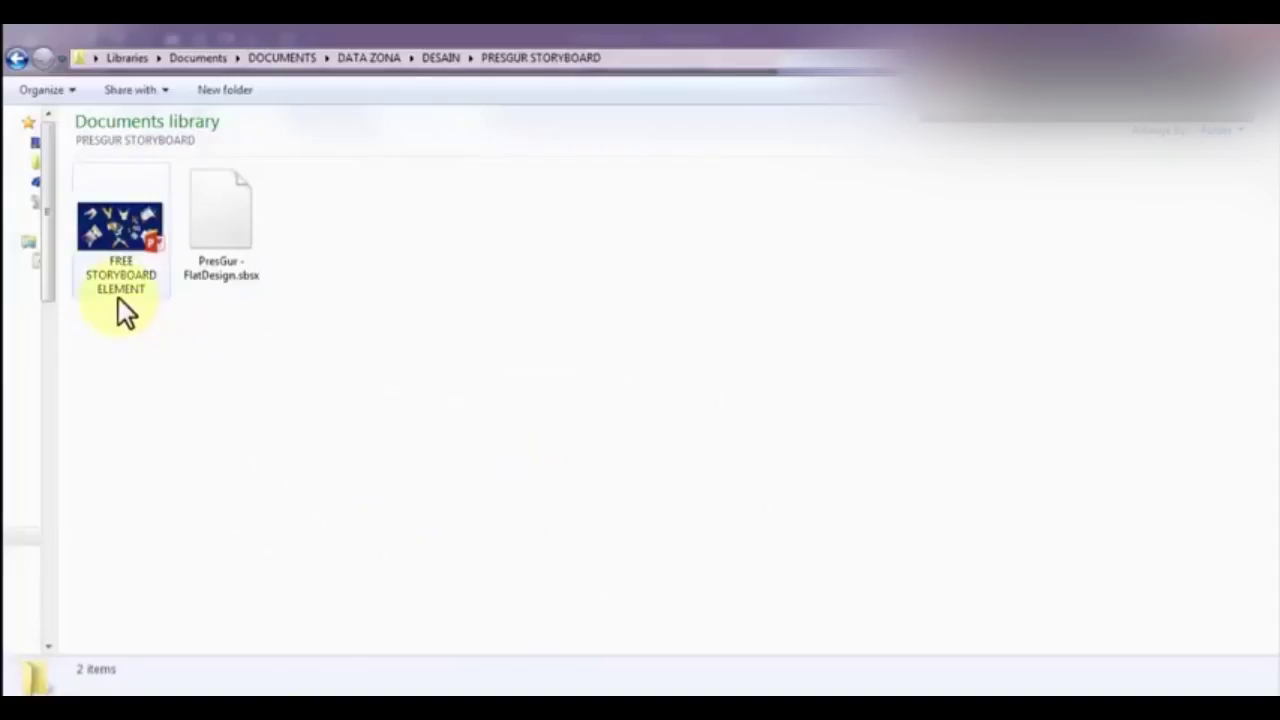
double_click(118, 297)
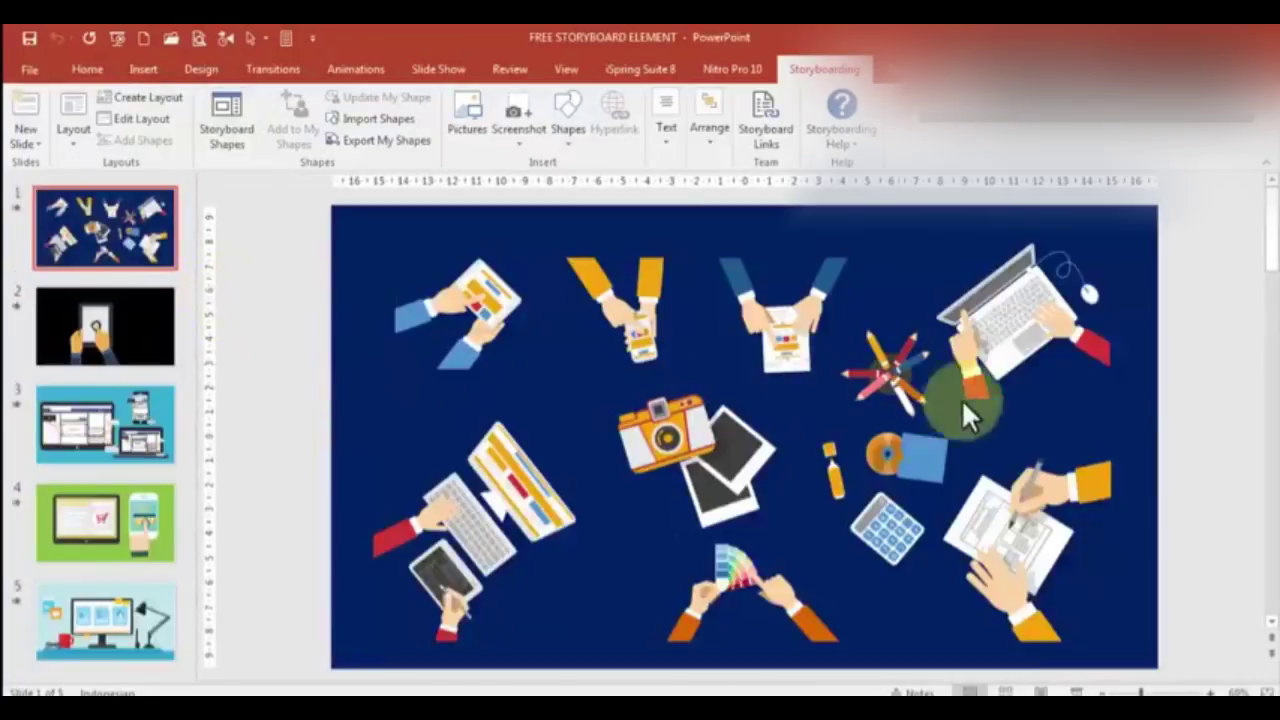
Preview the entrance animations on the first slide and then on slide 5.
click(365, 62)
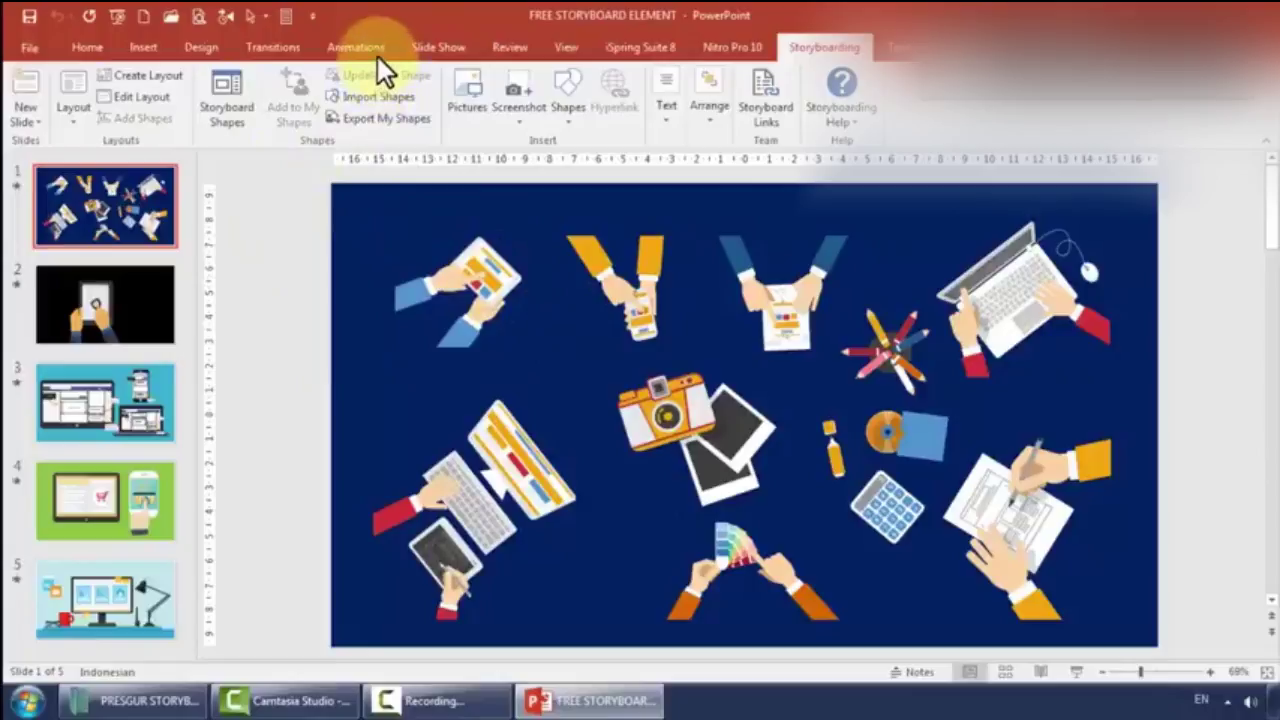
click(31, 85)
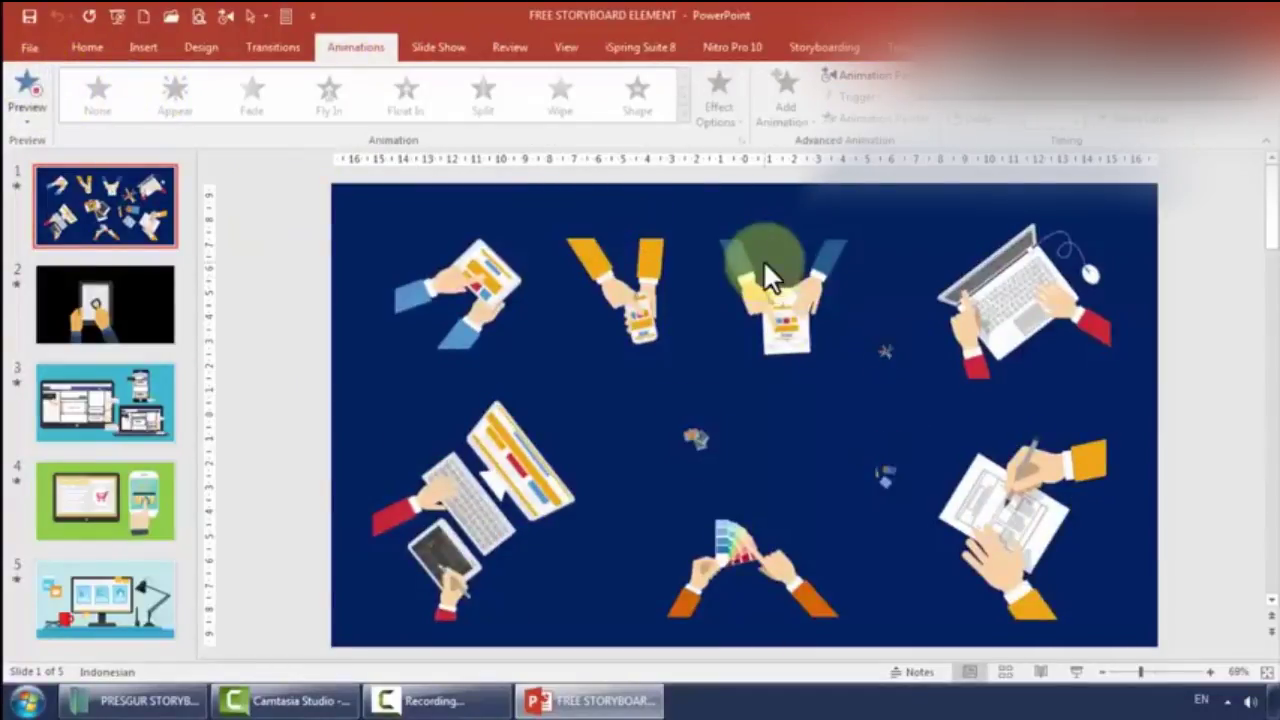
click(144, 302)
key(End)
click(31, 88)
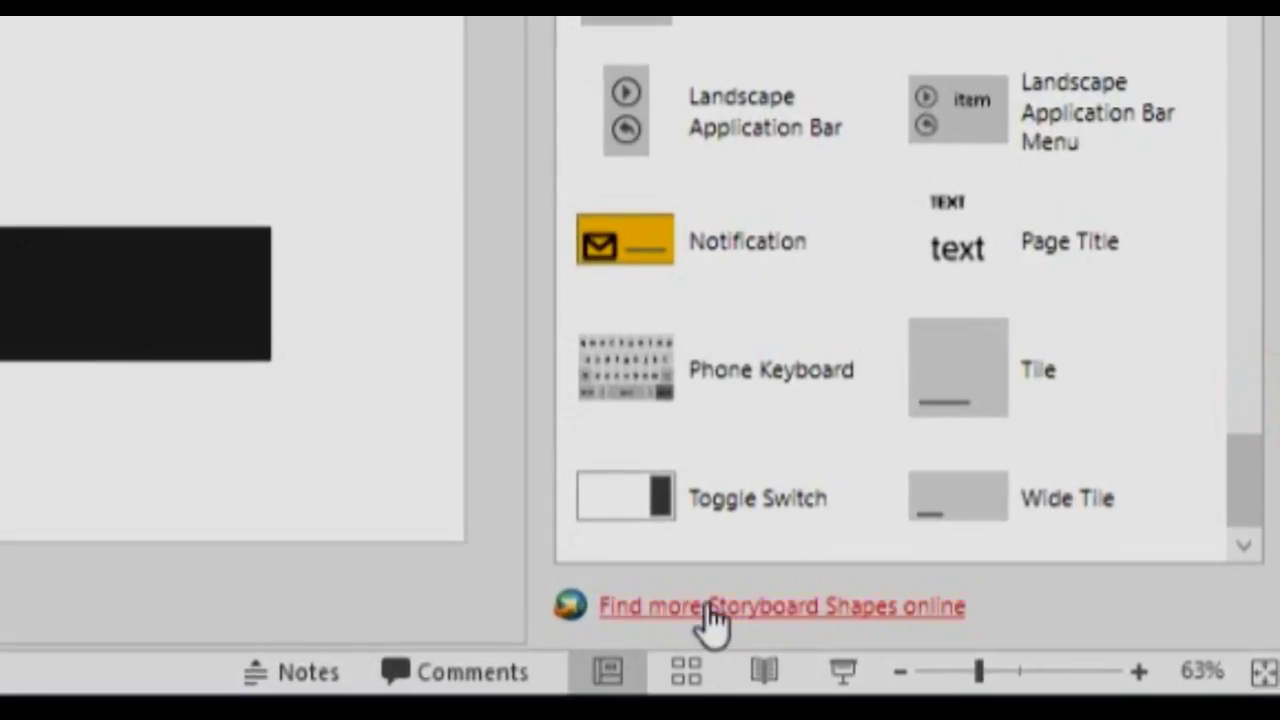
Follow the 'Find more Storyboard Shapes online' link in the Storyboard Shapes pane.
click(712, 620)
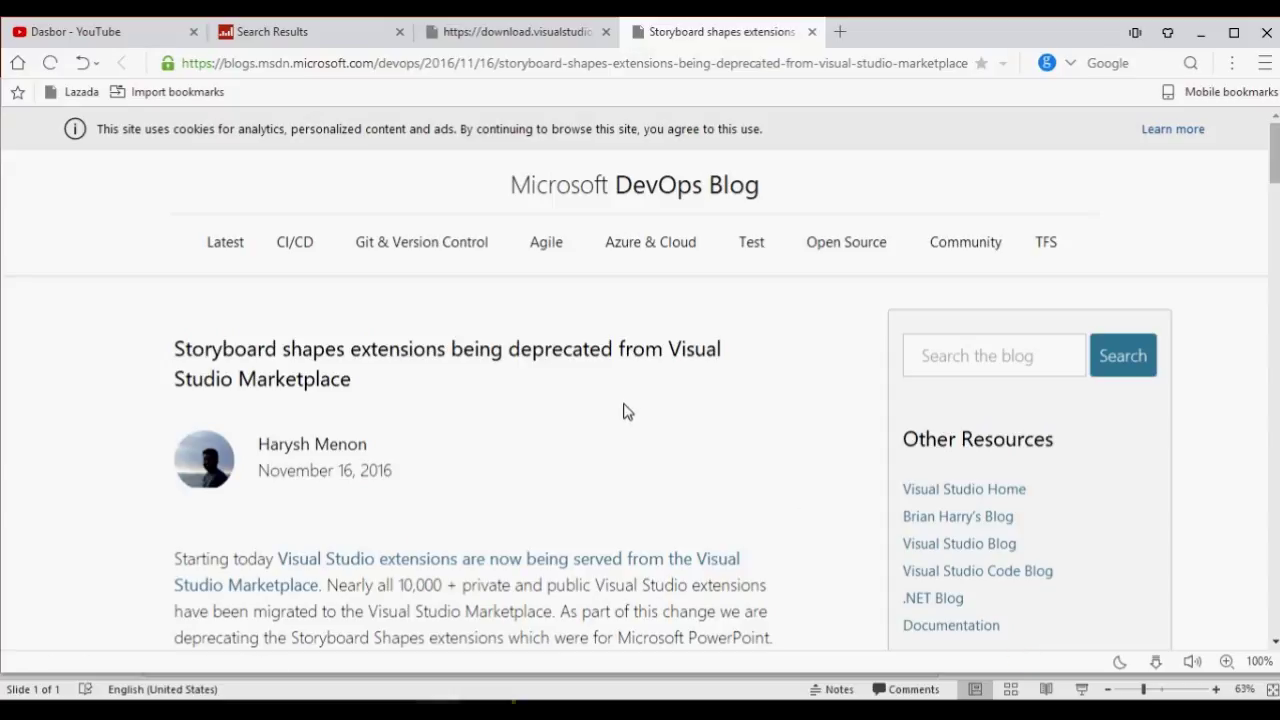
Scroll the DevOps blog post down to the Web Tools, iPad Shapes and Branching Shapes download links.
scroll(667, 467, down, 3)
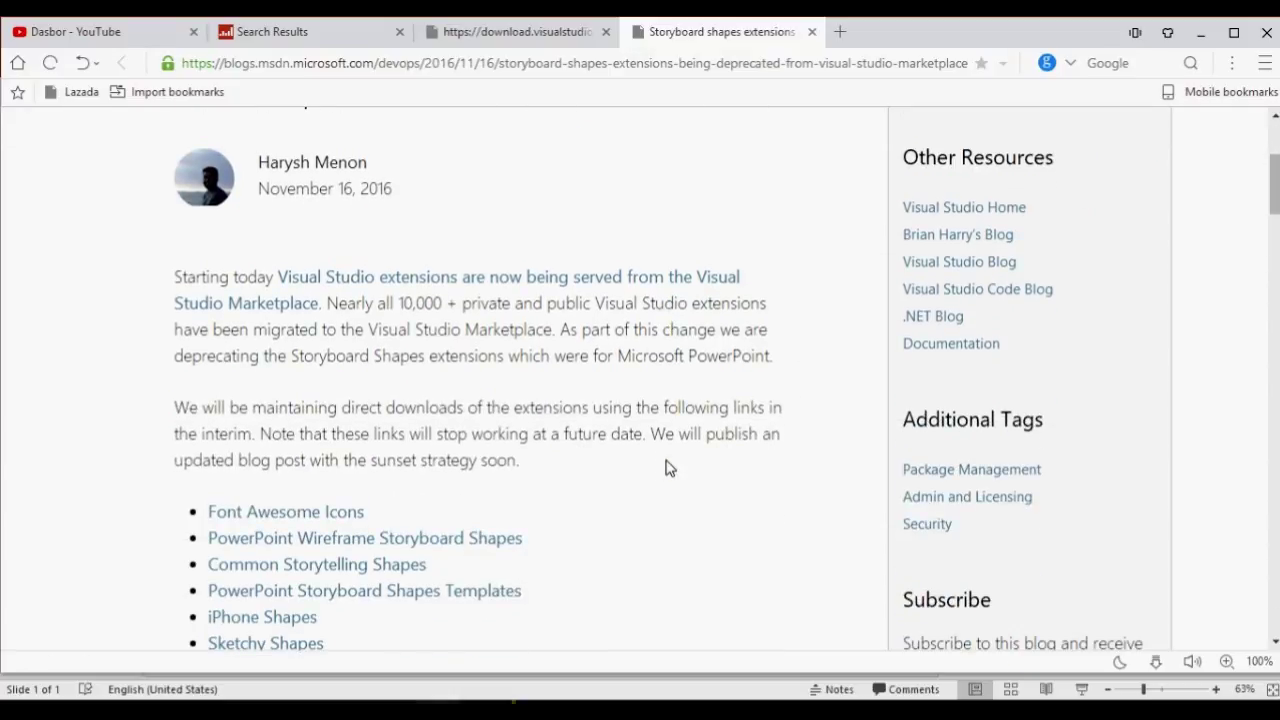
scroll(669, 468, down, 1)
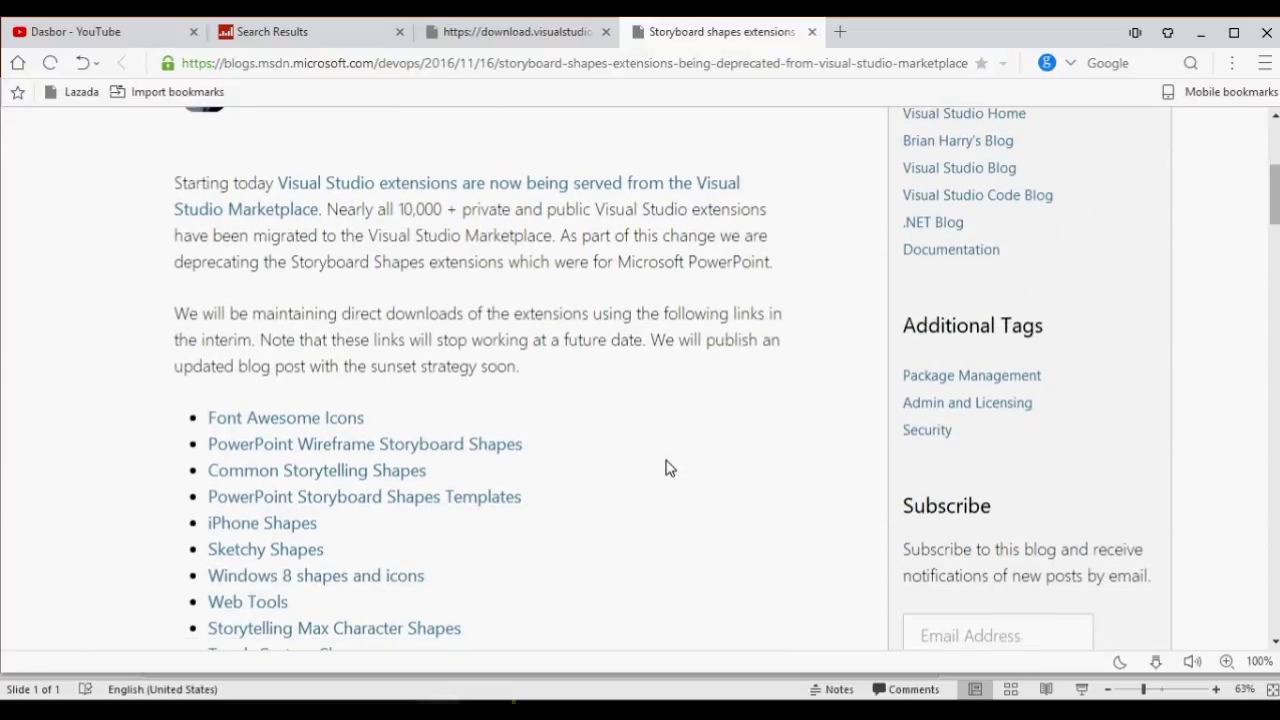
scroll(667, 467, down, 3)
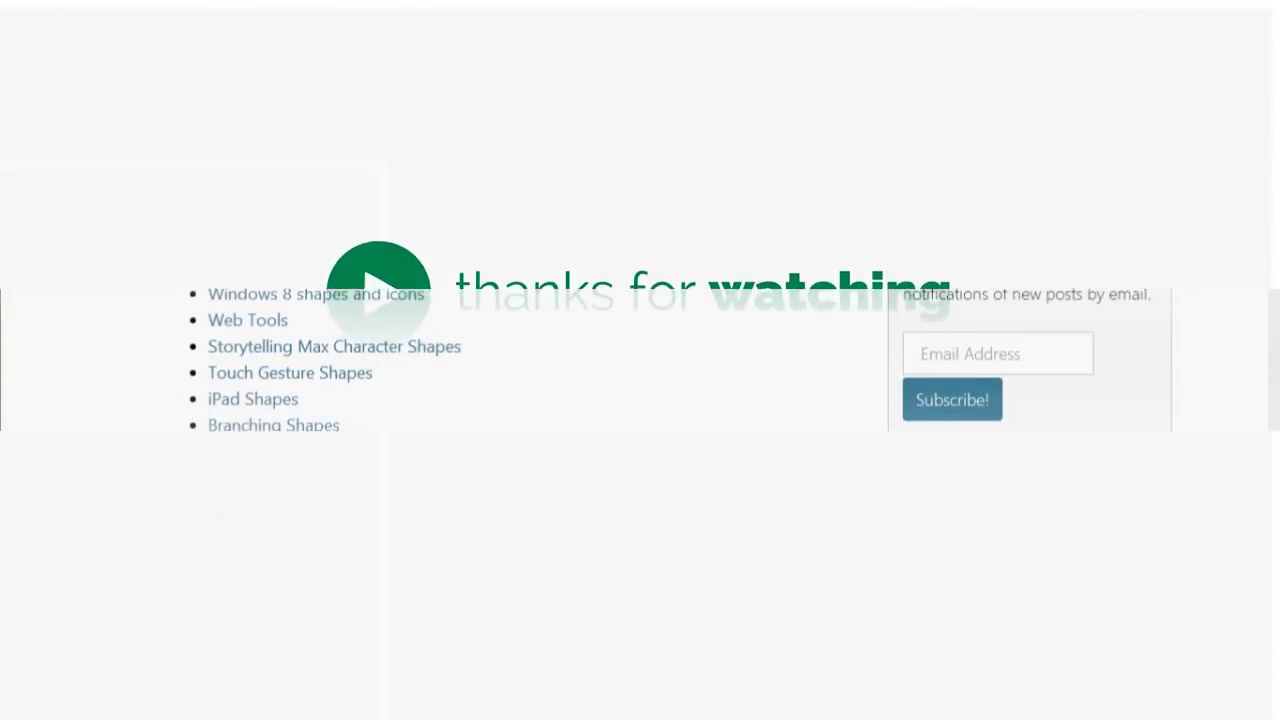